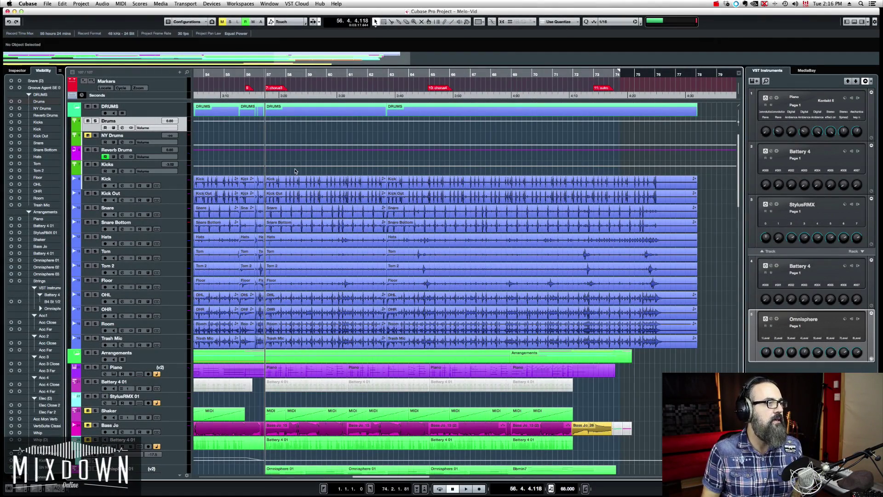
# Play the drum passage once, then select the Kick track and open the MixConsole.
pyautogui.press('space')
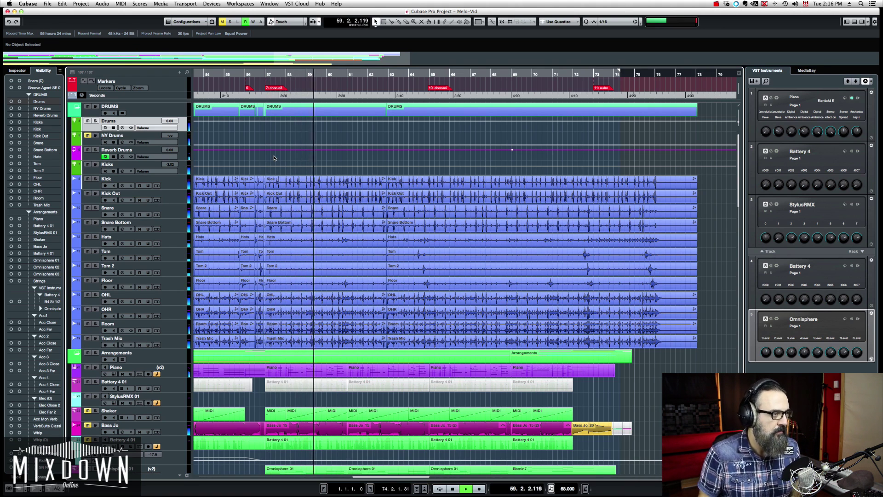
pyautogui.press('space')
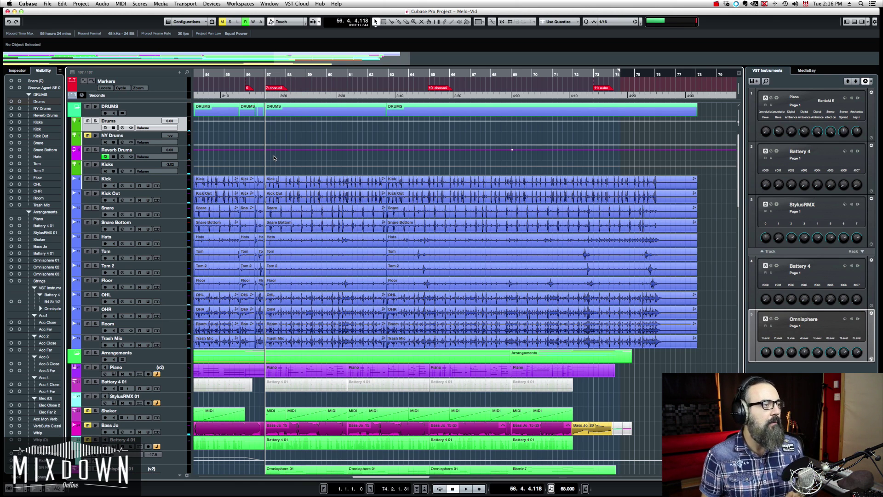
pyautogui.click(183, 185)
pyautogui.press('F3')
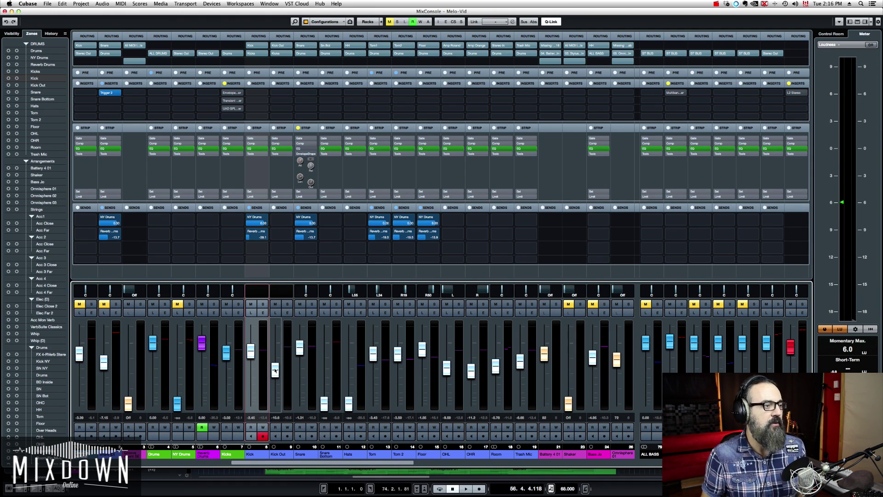
pyautogui.click(263, 304)
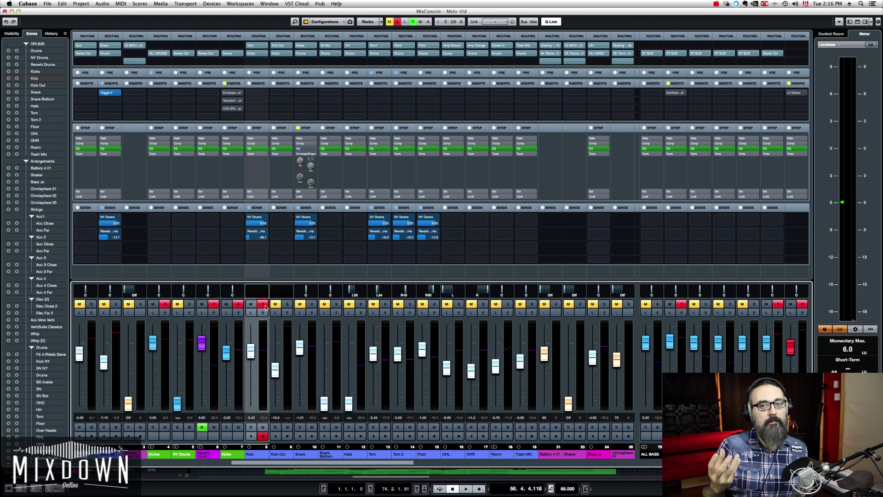
pyautogui.press('space')
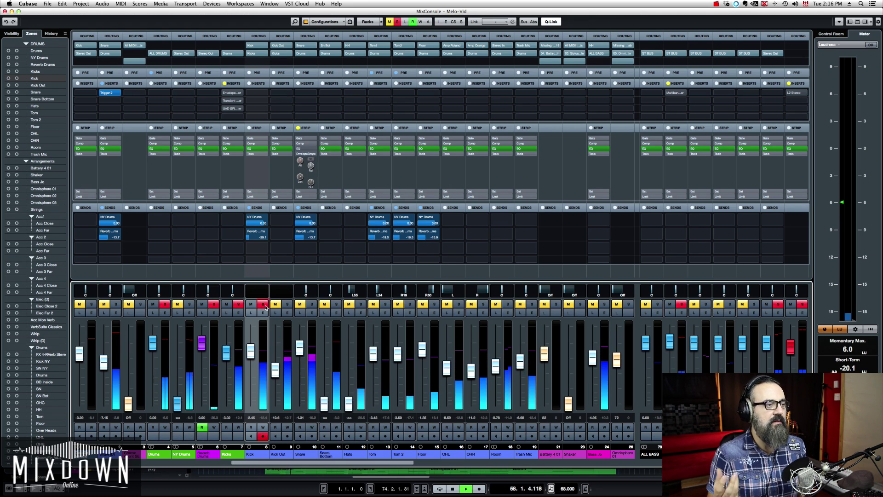
pyautogui.press('space')
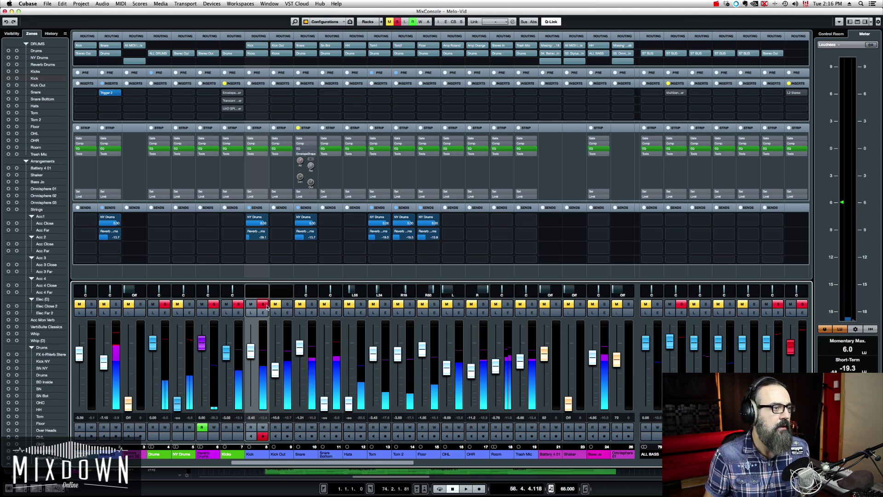
pyautogui.click(287, 304)
pyautogui.click(264, 305)
pyautogui.press('space')
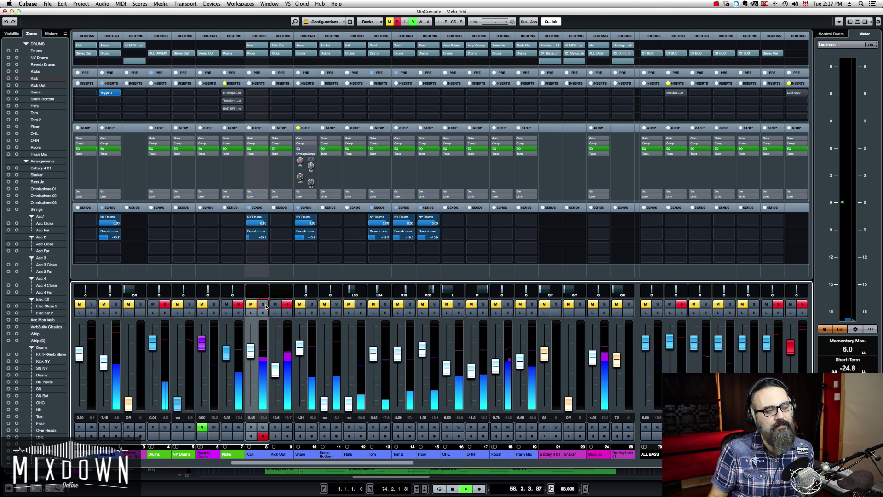
pyautogui.press('space')
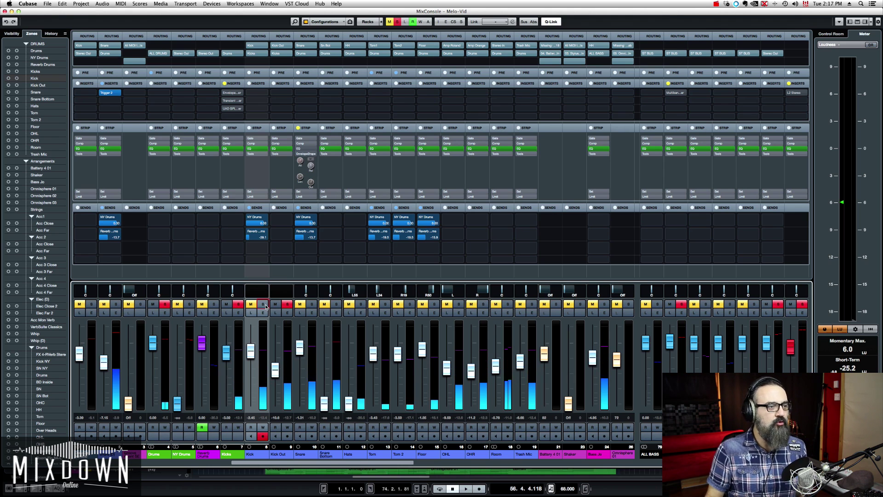
pyautogui.click(288, 305)
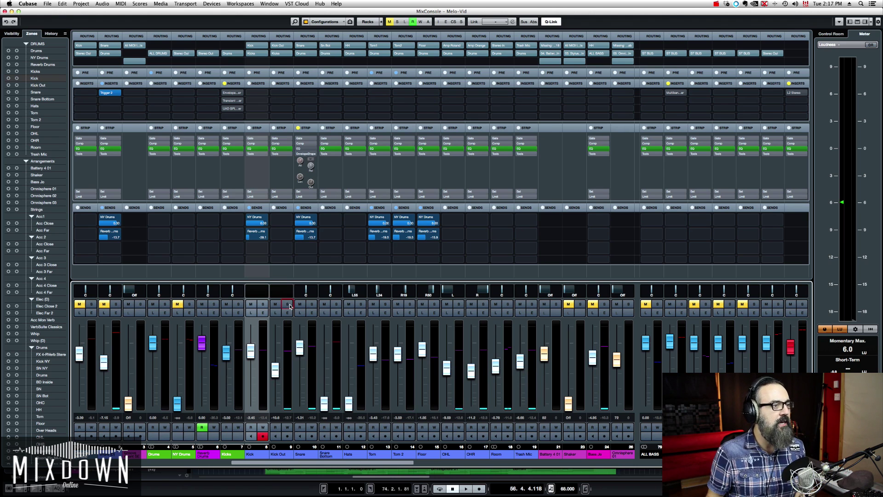
pyautogui.click(239, 305)
pyautogui.press('space')
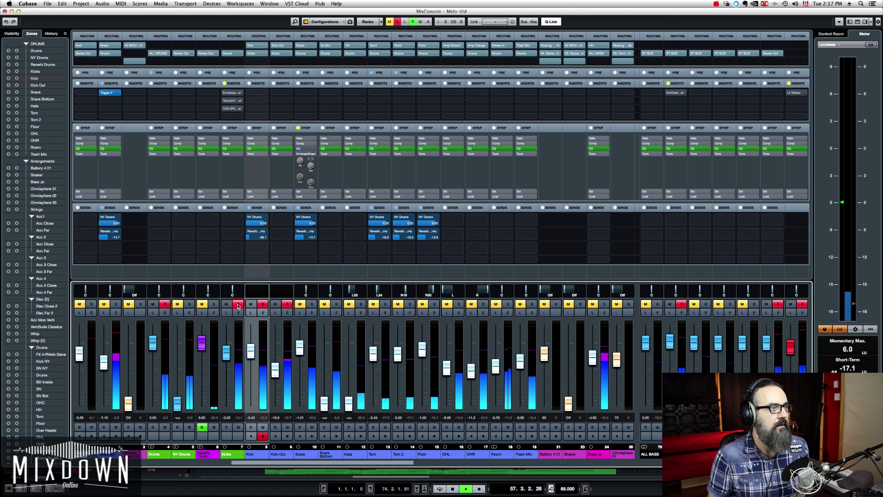
pyautogui.press('space')
# Unsolo Kicks and open its EnvelopeShaper insert, placing the window over the mixer.
pyautogui.click(238, 305)
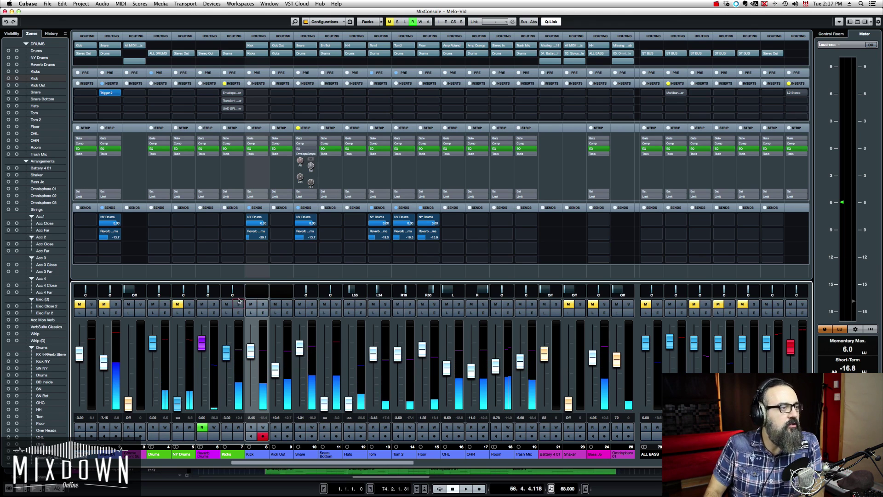
pyautogui.click(232, 92)
pyautogui.click(233, 93)
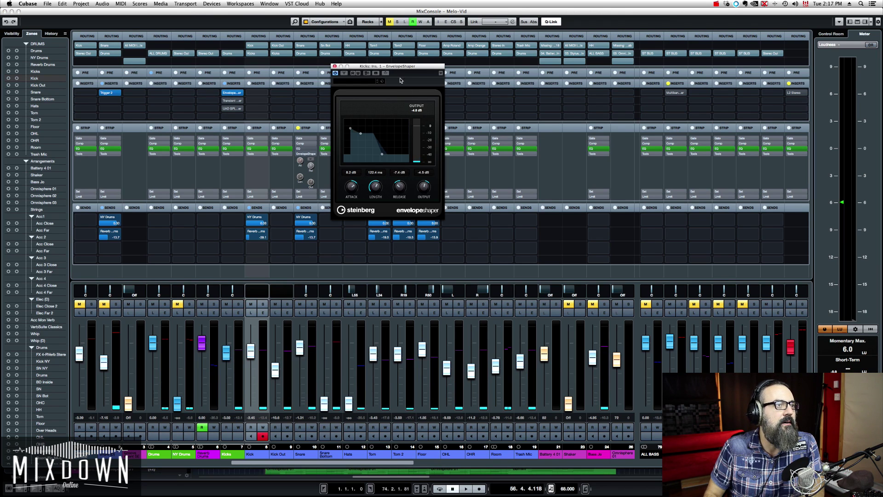
pyautogui.moveTo(400, 71); pyautogui.dragTo(476, 77)
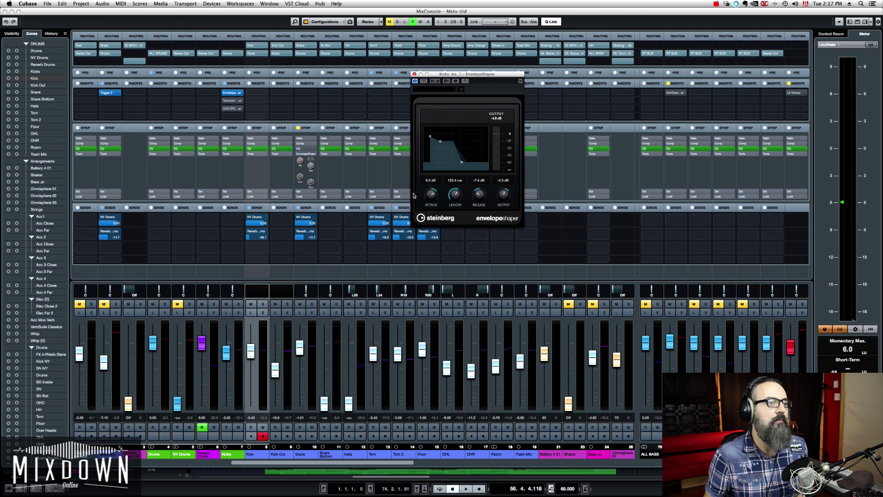
# Set EnvelopeShaper Attack and Release to 0.0 dB and reset Length to 60.0 ms.
pyautogui.click(431, 181)
pyautogui.write('0')
pyautogui.press('Return')
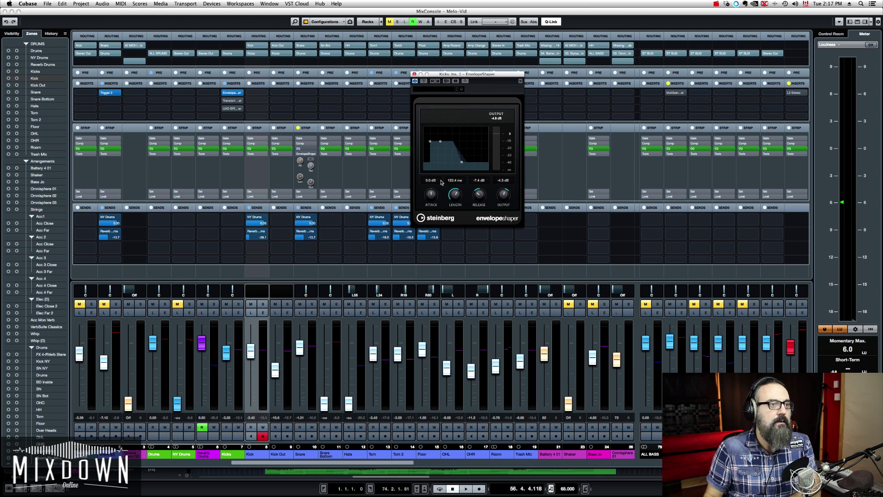
pyautogui.click(476, 181)
pyautogui.write('0')
pyautogui.press('Return')
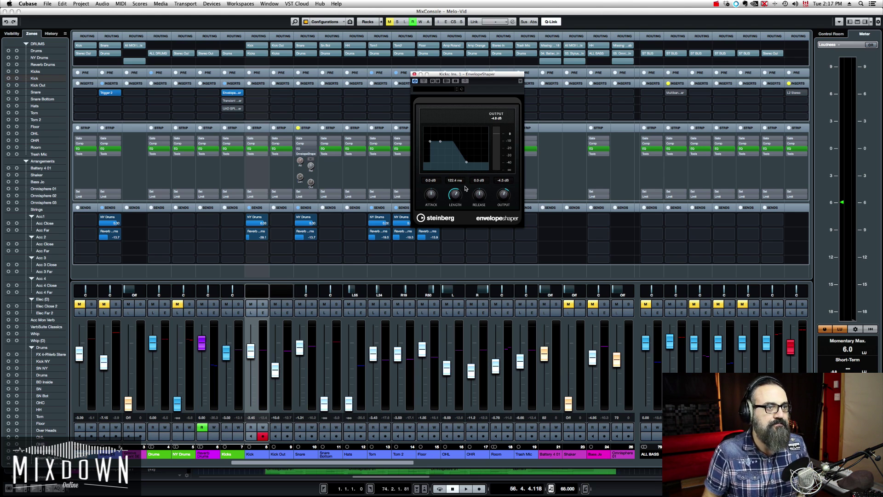
pyautogui.keyDown('super'); pyautogui.click(455, 197); pyautogui.keyUp('super')
pyautogui.keyDown('super'); pyautogui.click(504, 194); pyautogui.keyUp('super')
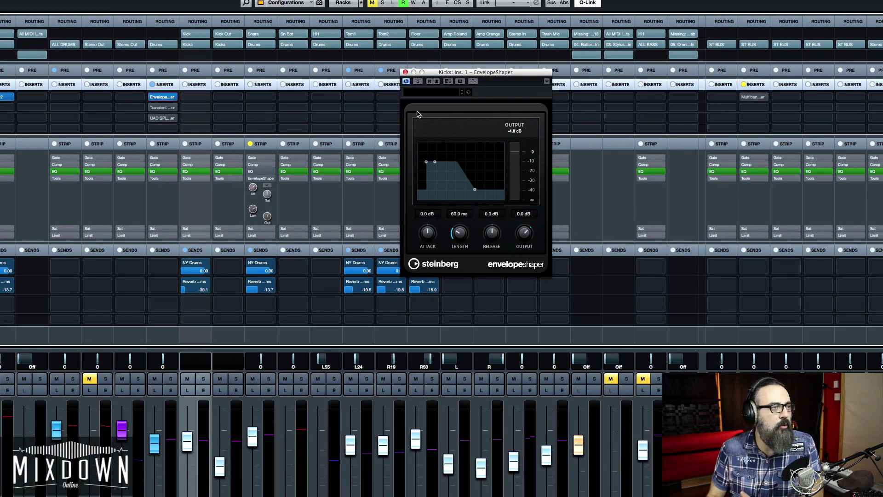
pyautogui.click(159, 109)
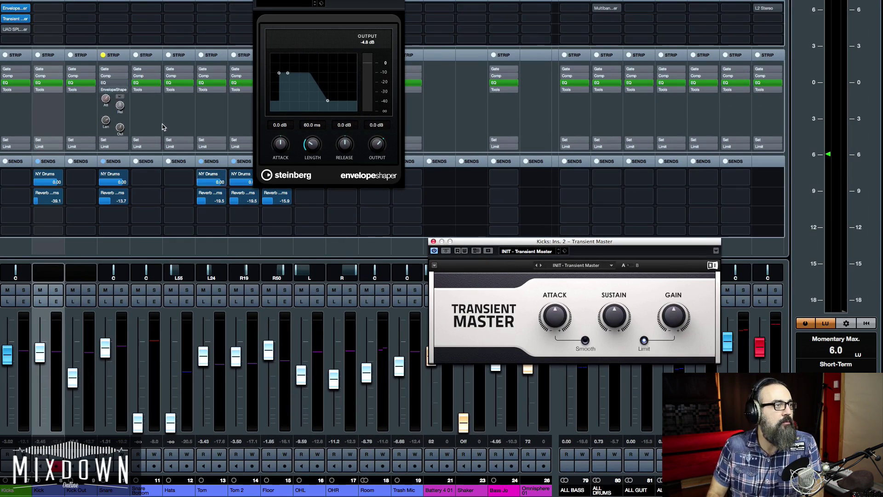
pyautogui.click(12, 31)
pyautogui.click(13, 30)
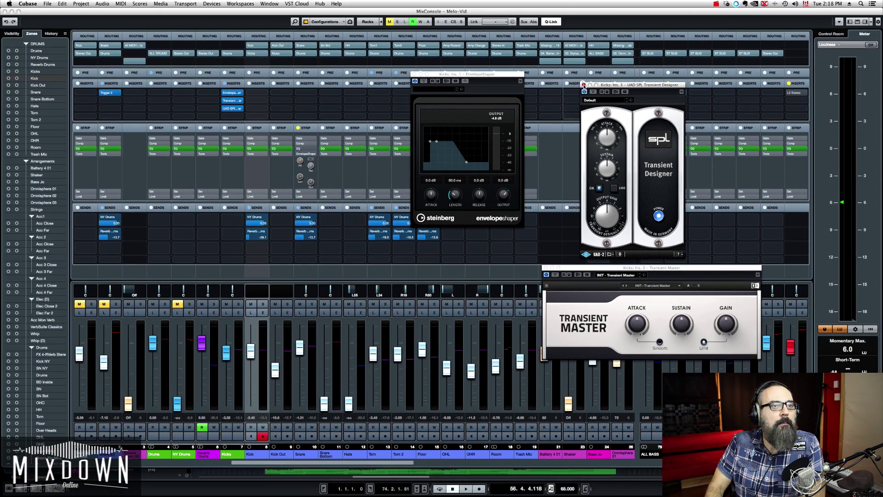
pyautogui.click(583, 85)
pyautogui.click(545, 268)
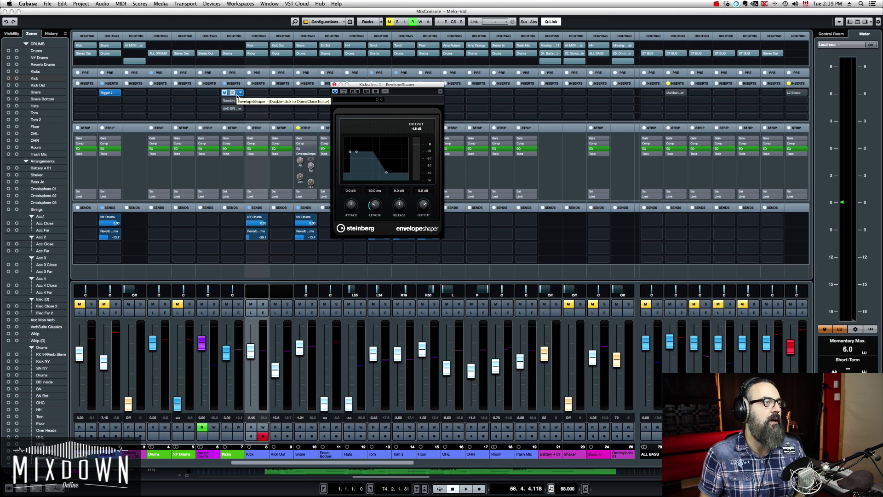
# During playback, set the Kicks EnvelopeShaper to attack 9.4 dB, release -7.0 dB, output -1.3 dB.
pyautogui.press('space')
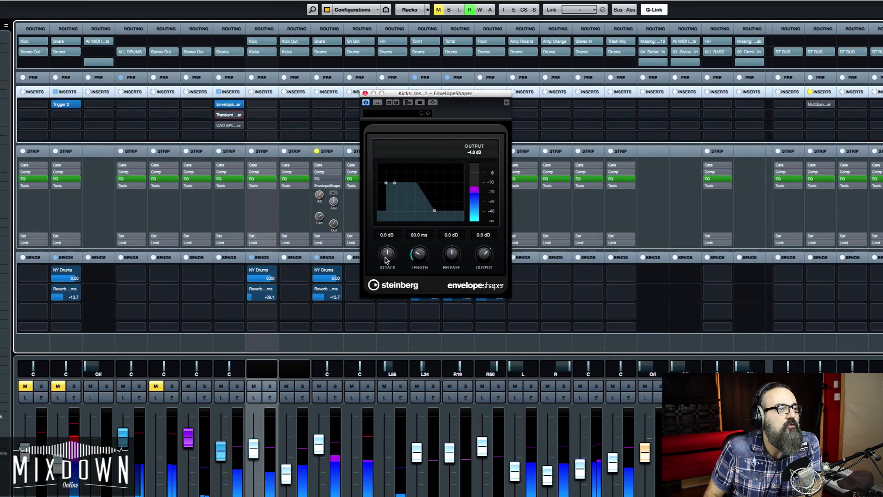
pyautogui.moveTo(385, 260); pyautogui.dragTo(392, 243)
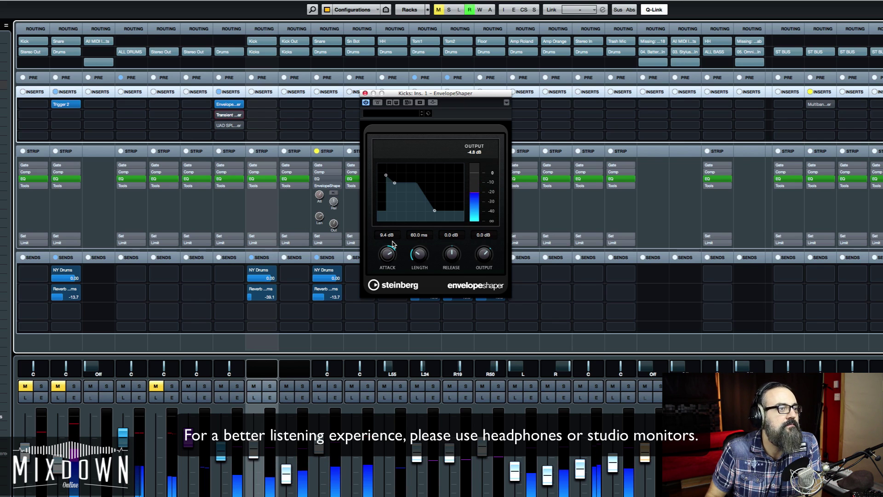
pyautogui.moveTo(392, 242); pyautogui.dragTo(393, 244)
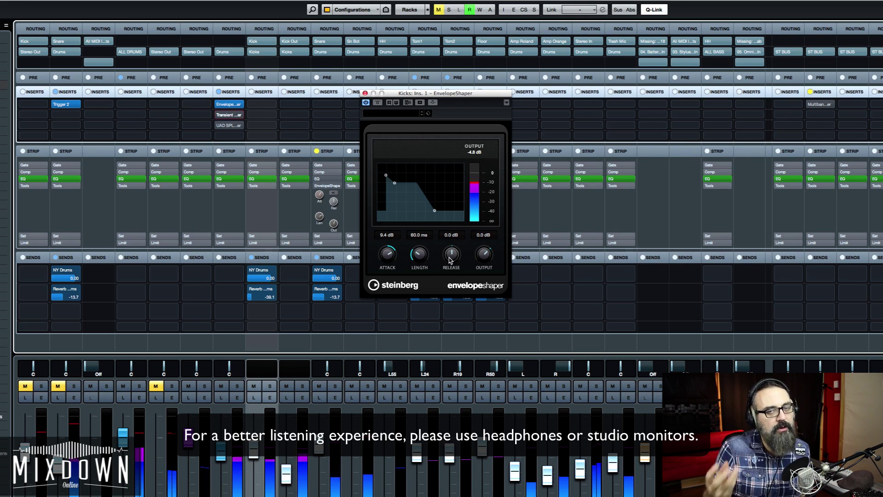
pyautogui.moveTo(450, 260); pyautogui.dragTo(455, 243)
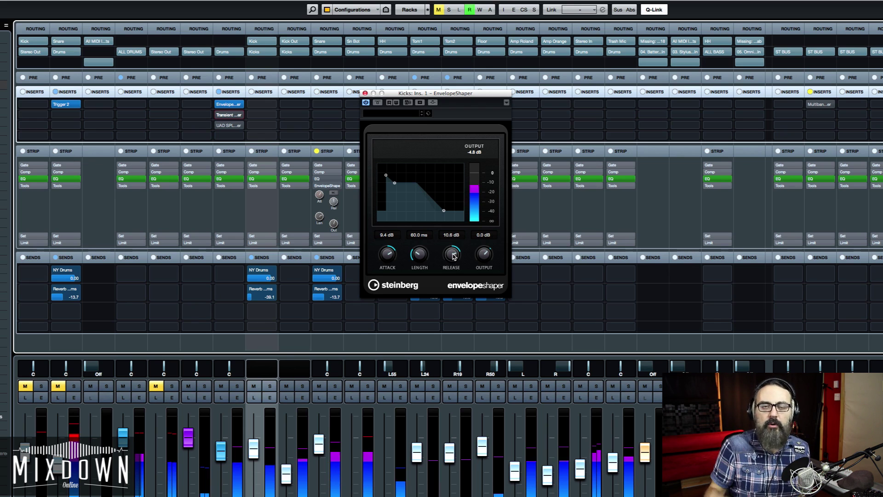
pyautogui.moveTo(452, 260); pyautogui.dragTo(458, 300)
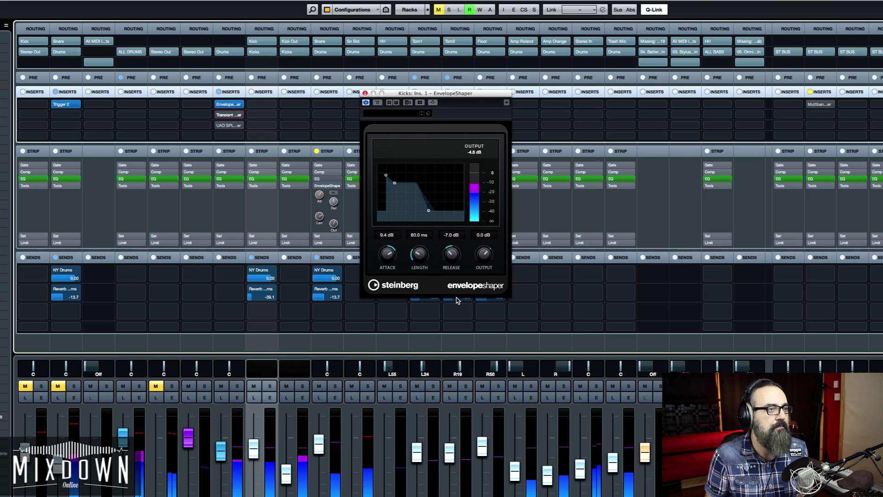
pyautogui.moveTo(484, 256); pyautogui.dragTo(486, 267)
# A/B the EnvelopeShaper against bypass, solo Kicks, and rework its release toward -4.2 dB.
pyautogui.click(377, 102)
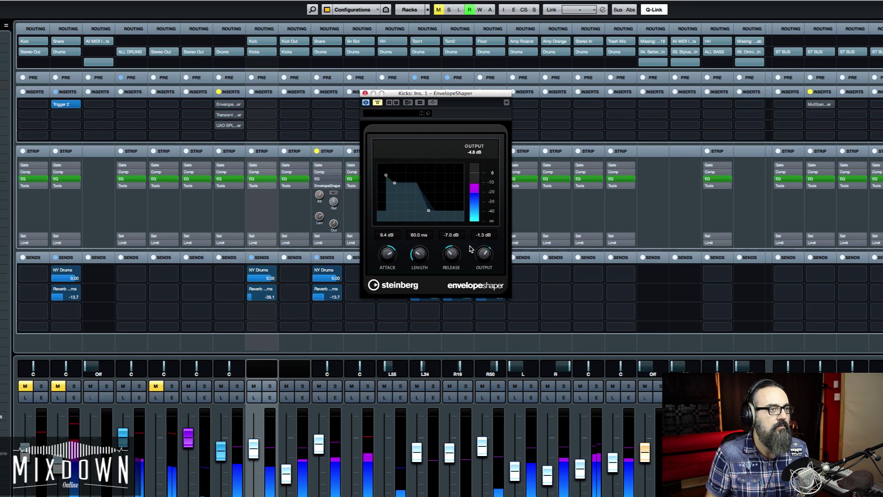
pyautogui.click(378, 103)
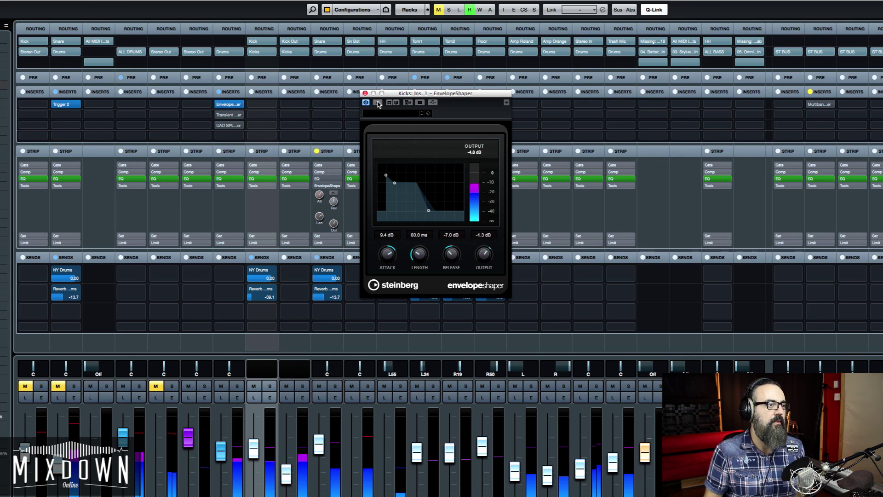
pyautogui.click(237, 386)
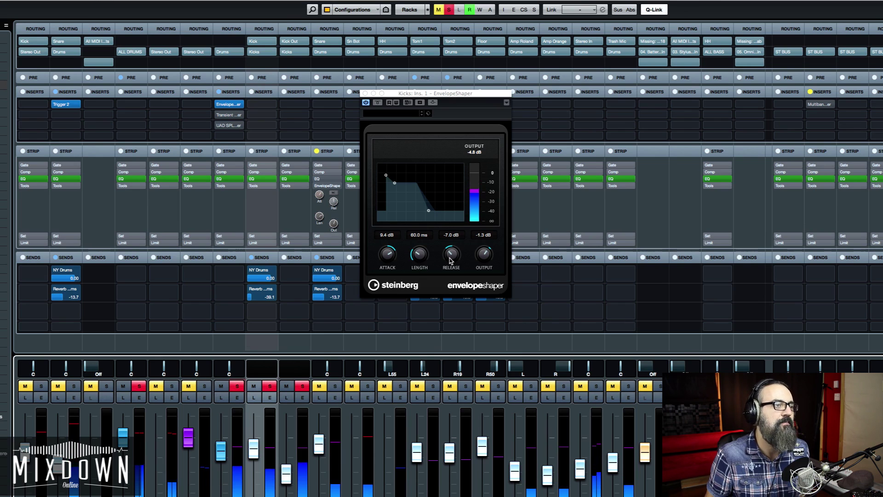
pyautogui.moveTo(453, 261); pyautogui.dragTo(456, 230)
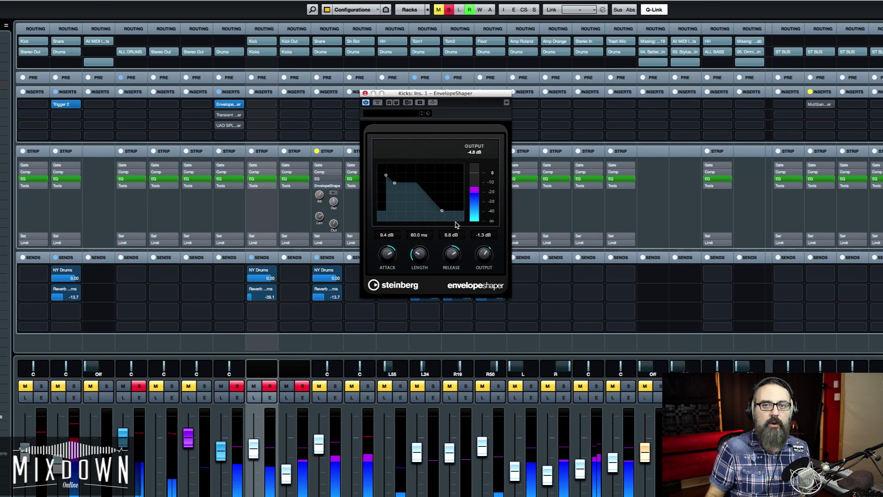
pyautogui.scroll(2, 456, 256)
pyautogui.scroll(1, 456, 256)
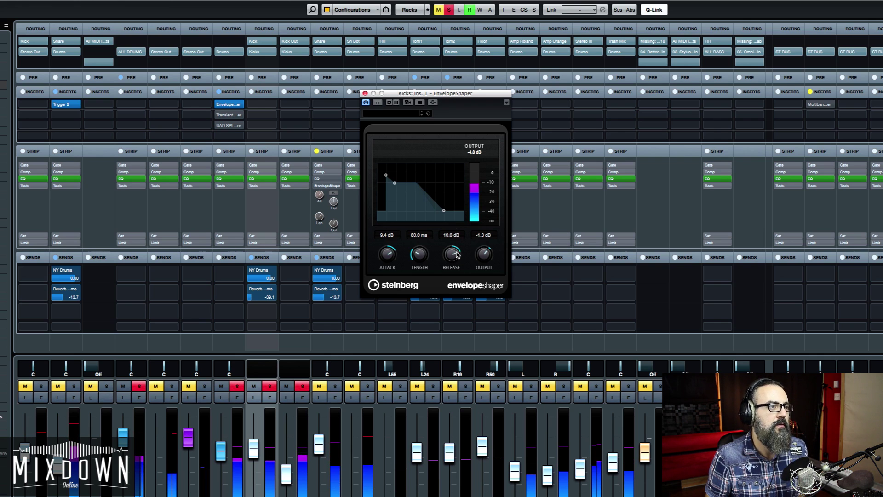
pyautogui.scroll(3, 456, 254)
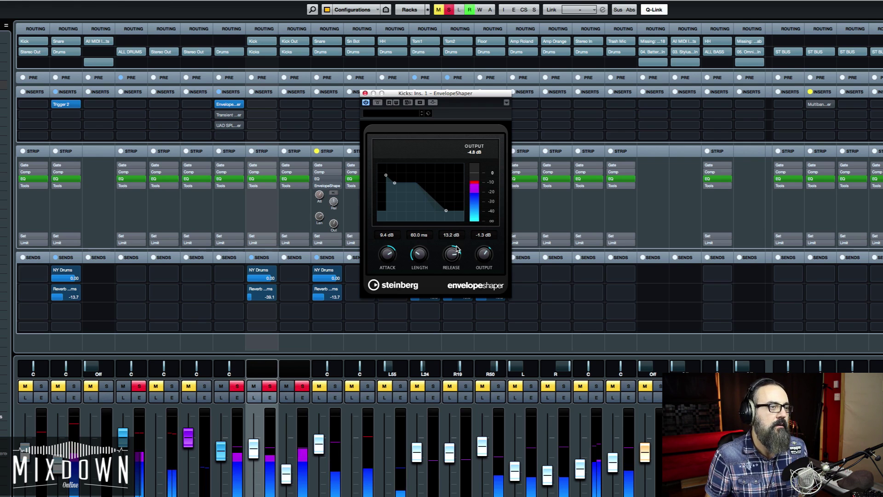
pyautogui.moveTo(457, 249); pyautogui.dragTo(454, 282)
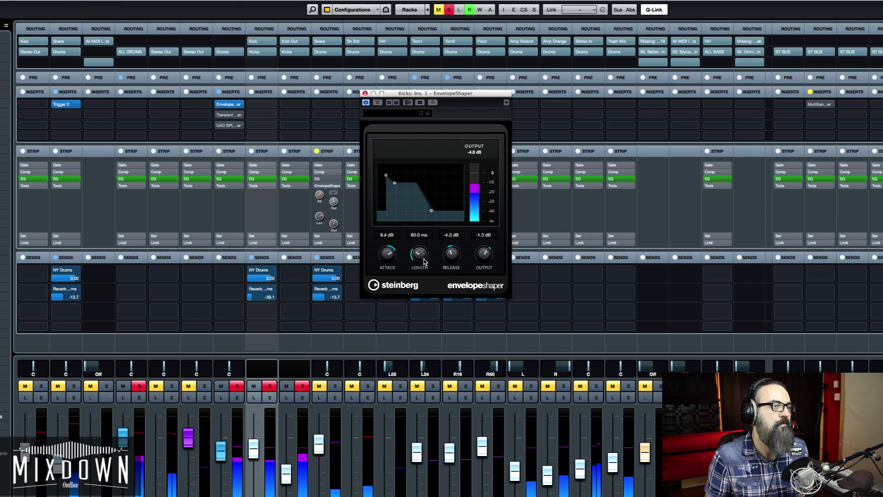
# Lengthen the envelope to 136.6 ms and lower output to -3.8 dB, A/B-ing with bypass.
pyautogui.moveTo(424, 254); pyautogui.dragTo(425, 247)
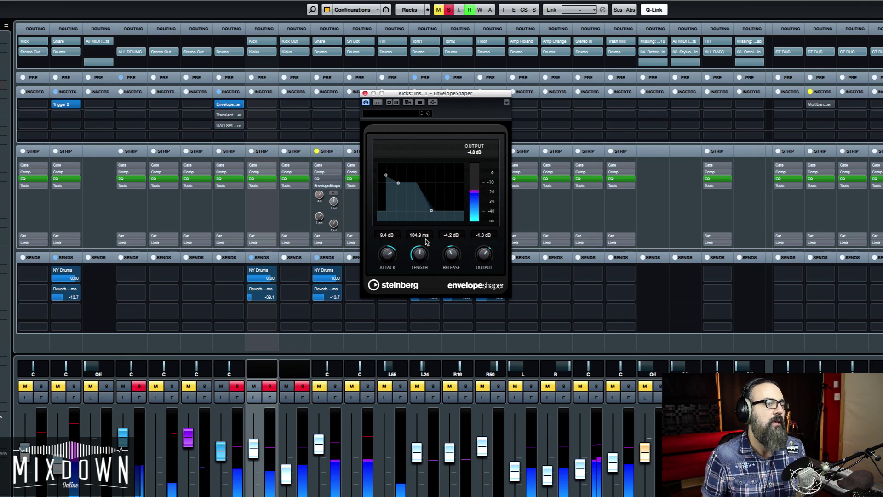
pyautogui.moveTo(423, 255); pyautogui.dragTo(420, 302)
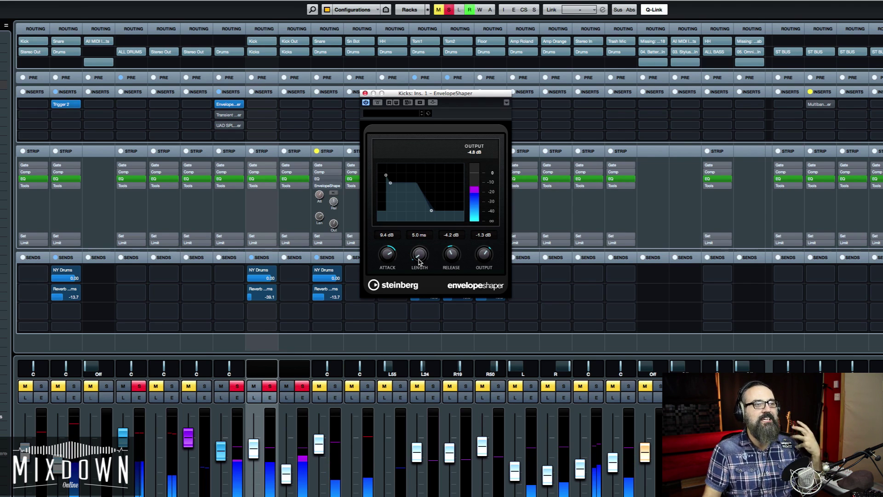
pyautogui.moveTo(419, 261); pyautogui.dragTo(419, 258)
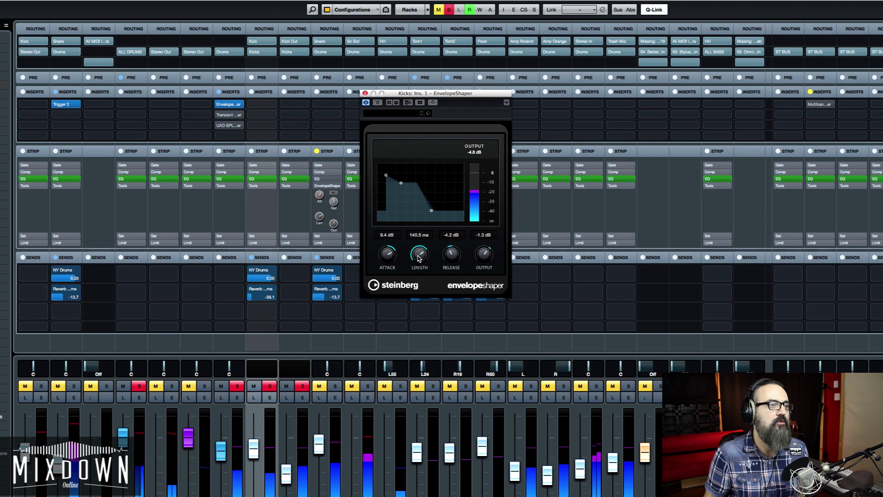
pyautogui.click(377, 102)
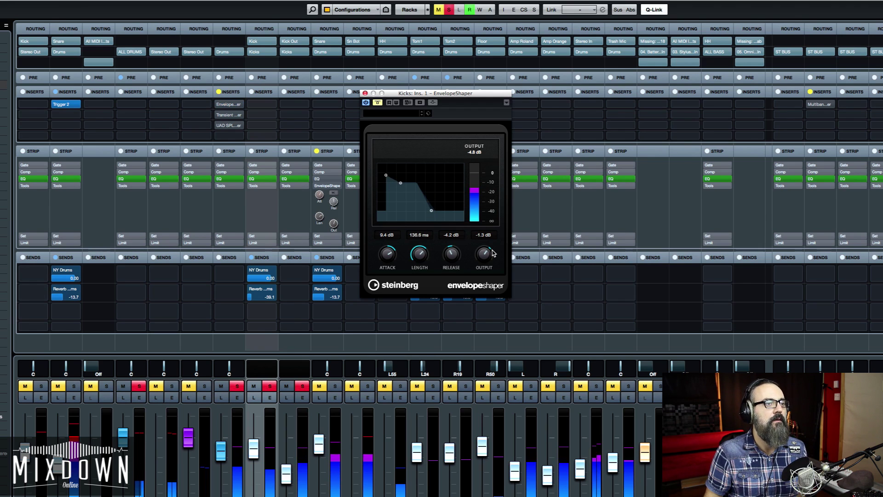
pyautogui.moveTo(484, 257); pyautogui.dragTo(483, 264)
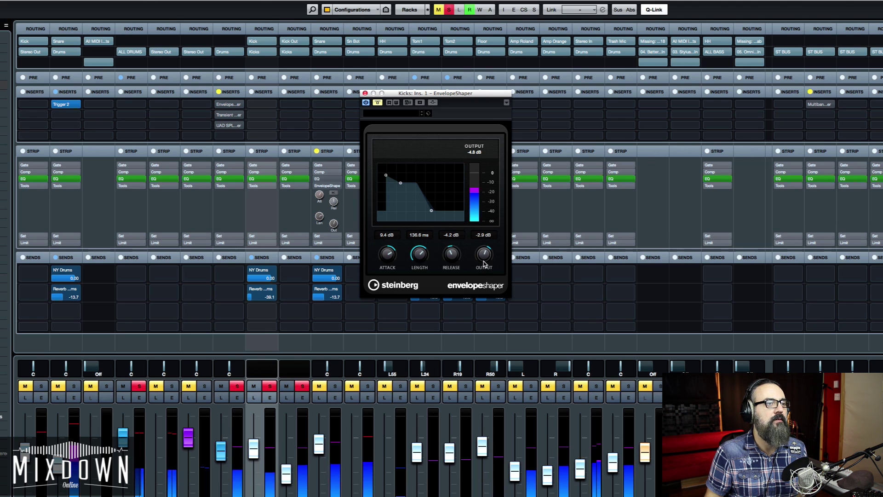
pyautogui.click(378, 102)
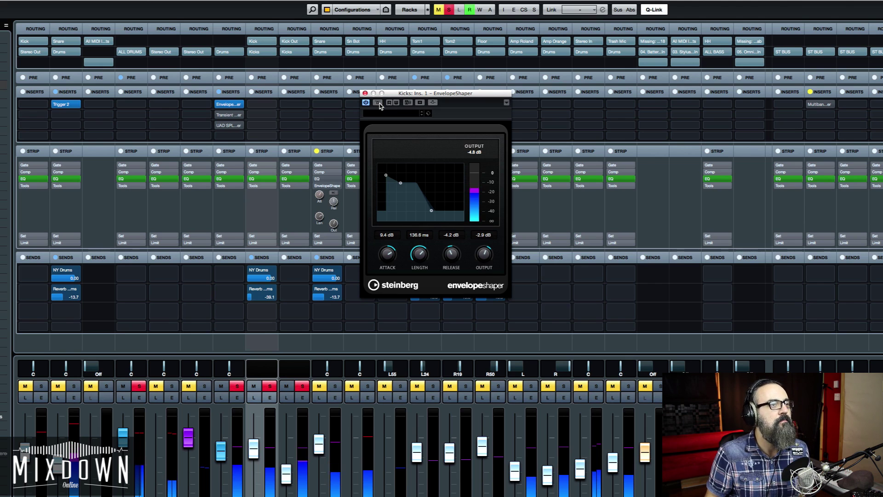
pyautogui.click(379, 104)
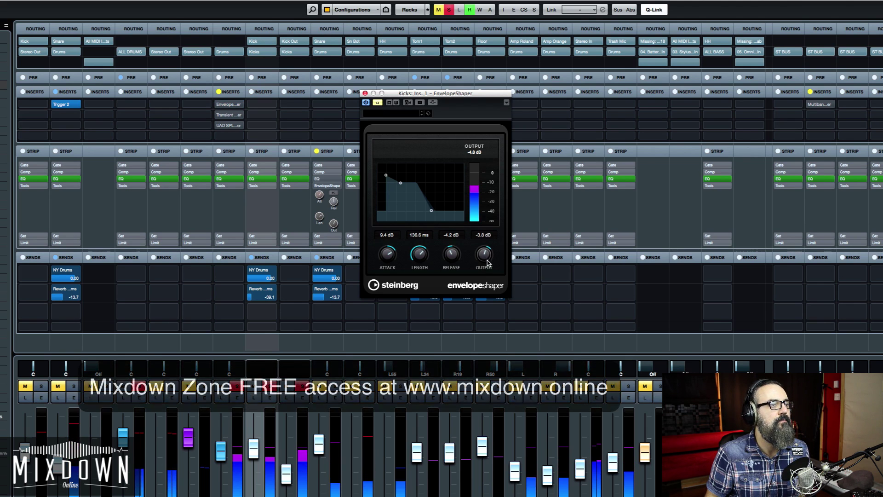
pyautogui.click(378, 103)
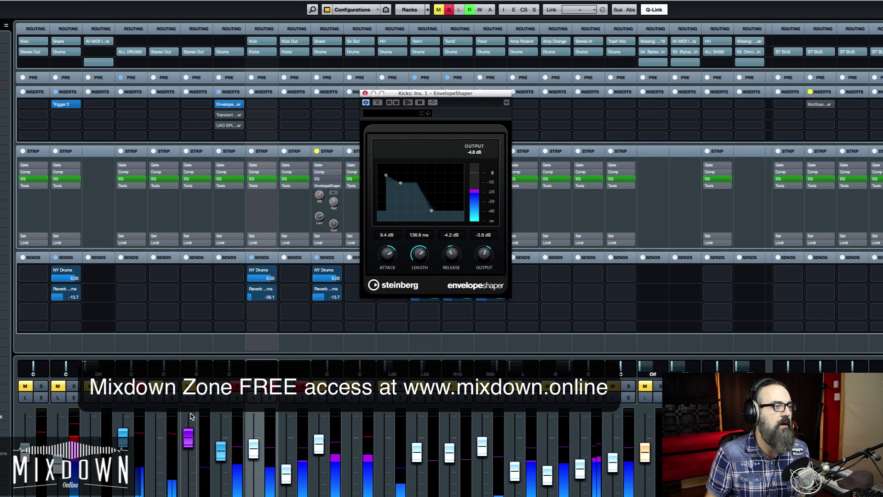
pyautogui.click(345, 416)
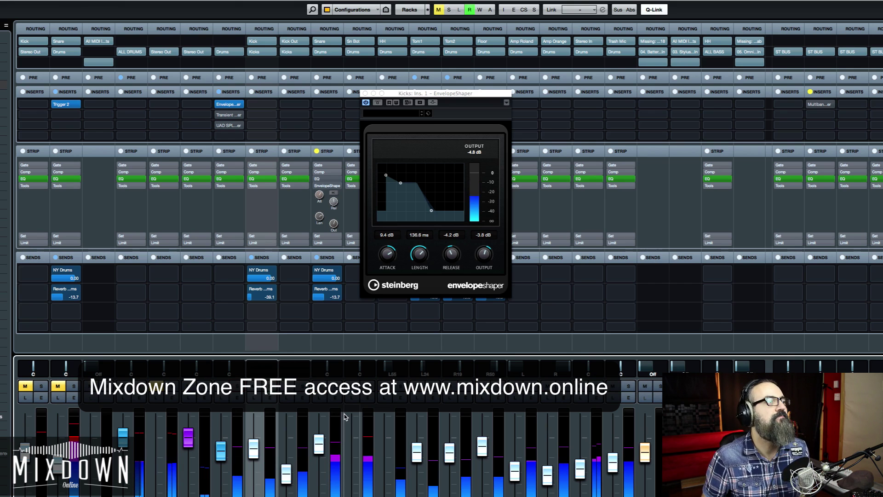
pyautogui.click(377, 103)
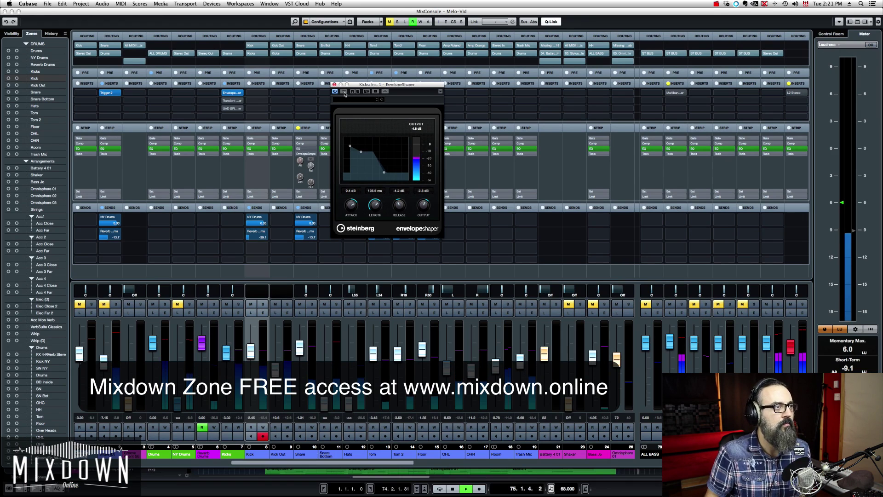
# Stop playback, close the kick EnvelopeShaper window, and enable the Snare channel's strip processing.
pyautogui.press('space')
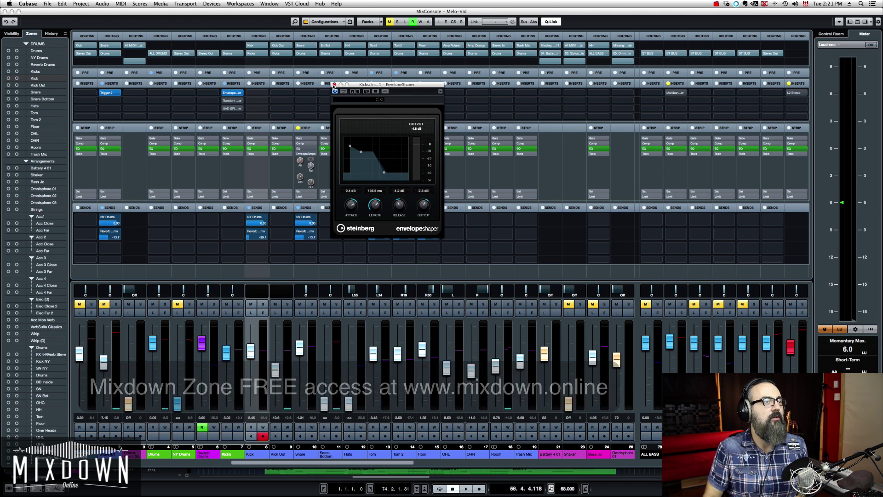
pyautogui.click(335, 85)
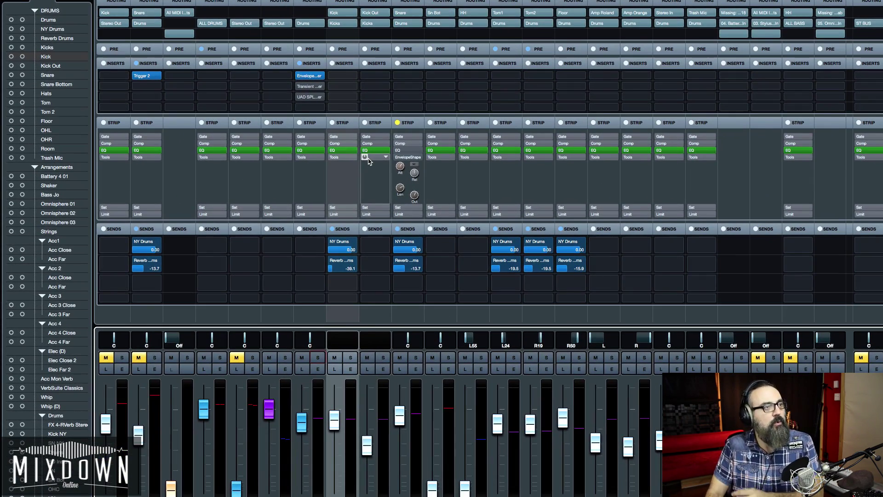
pyautogui.click(398, 123)
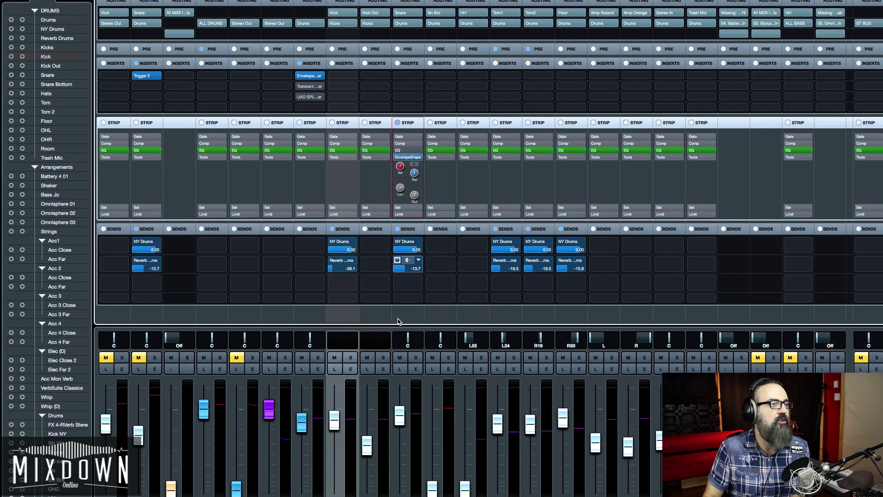
# Open the Snare's Channel Settings showing its strip modules, positioned over the mixer.
pyautogui.click(415, 369)
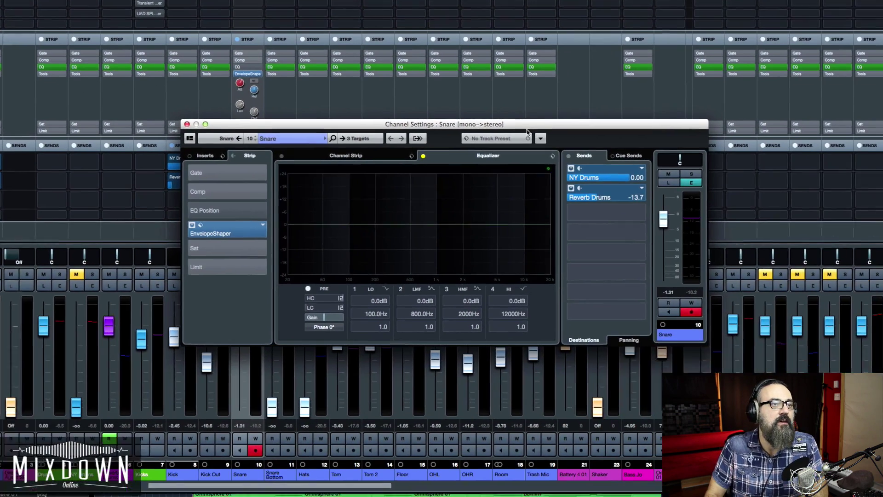
pyautogui.moveTo(506, 134); pyautogui.dragTo(477, 91)
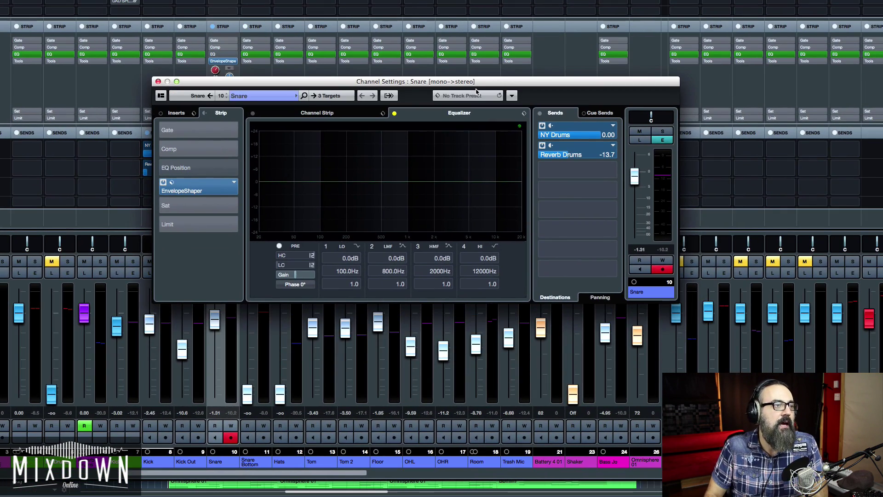
pyautogui.click(307, 114)
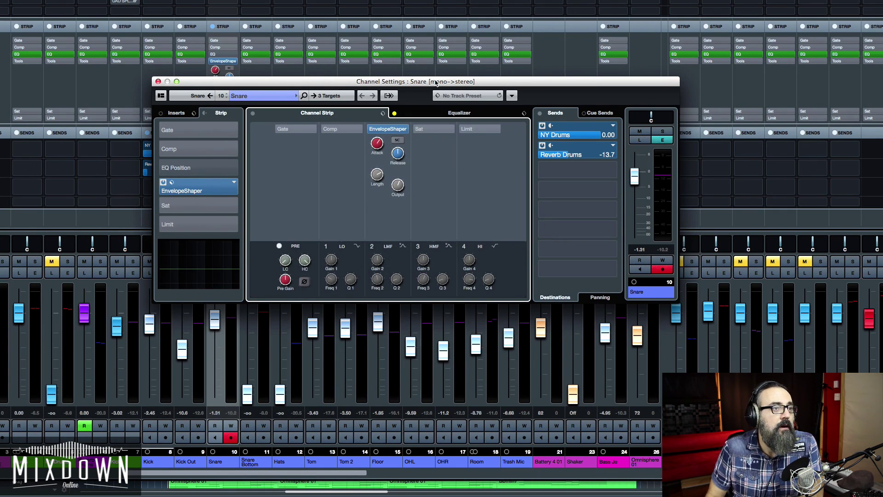
pyautogui.moveTo(436, 82); pyautogui.dragTo(425, 66)
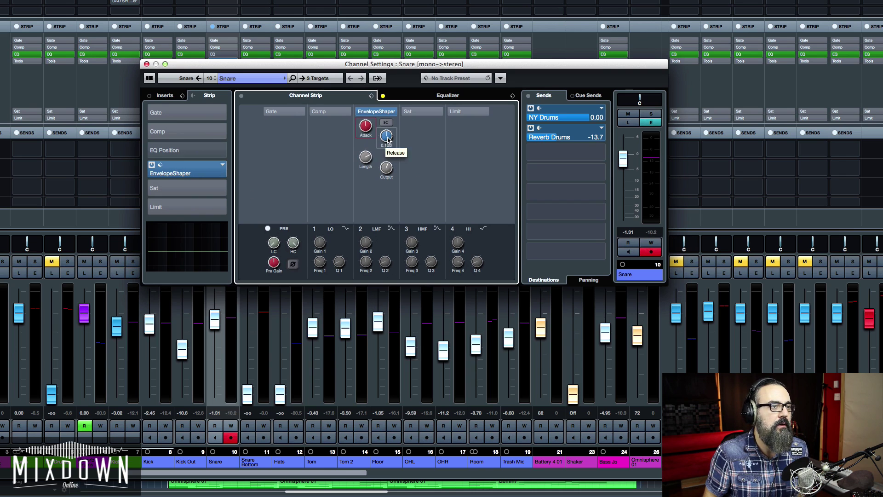
pyautogui.moveTo(405, 64); pyautogui.dragTo(507, 40)
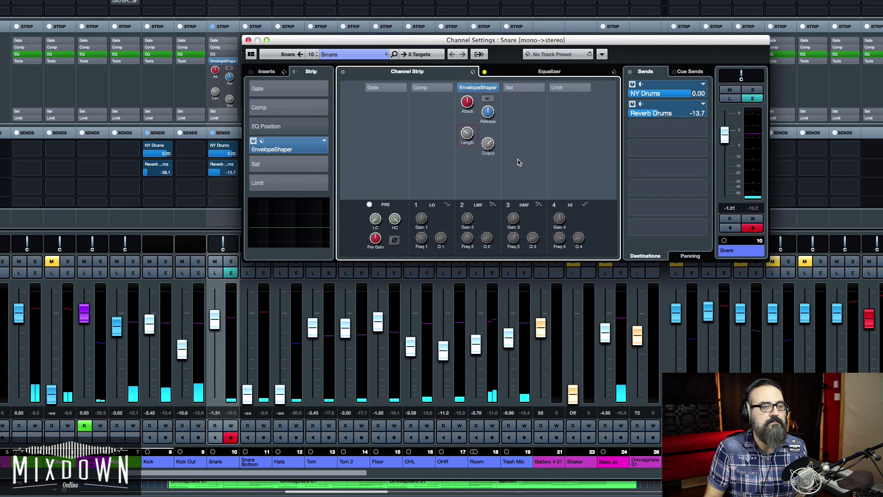
# While the song plays, turn down the snare strip EnvelopeShaper release to shorten its sustain.
pyautogui.press('space')
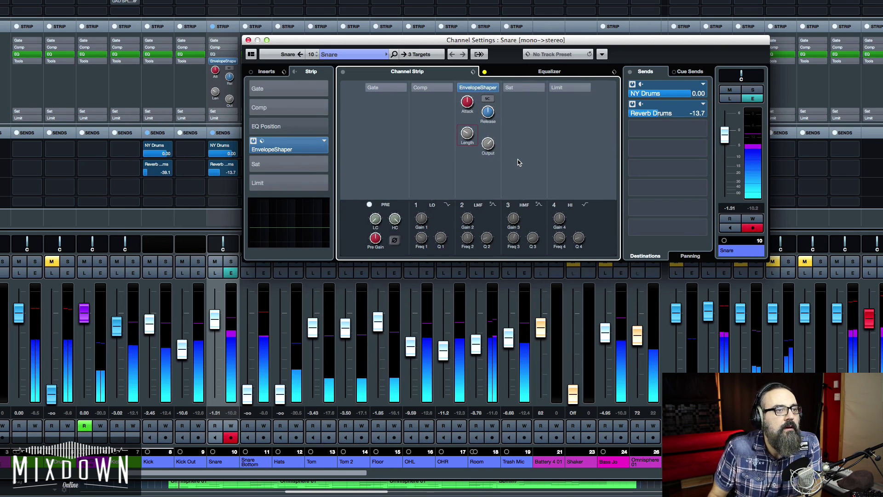
pyautogui.moveTo(468, 105)
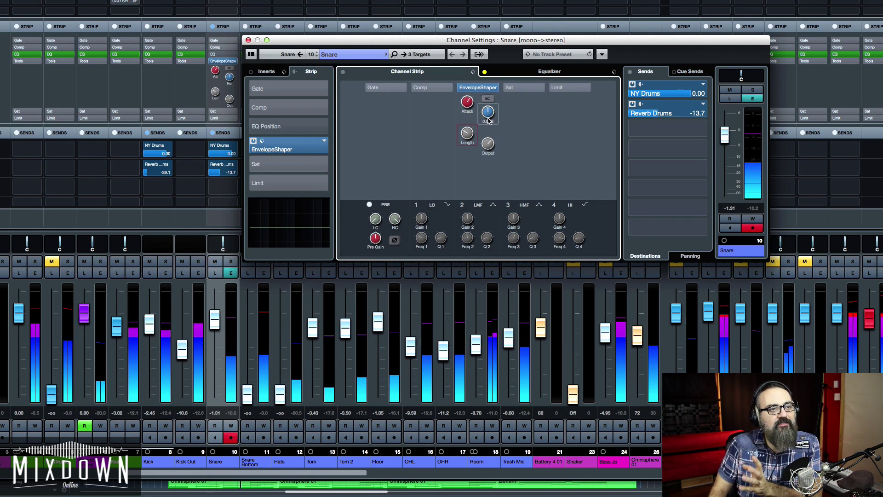
pyautogui.scroll(3, 489, 118)
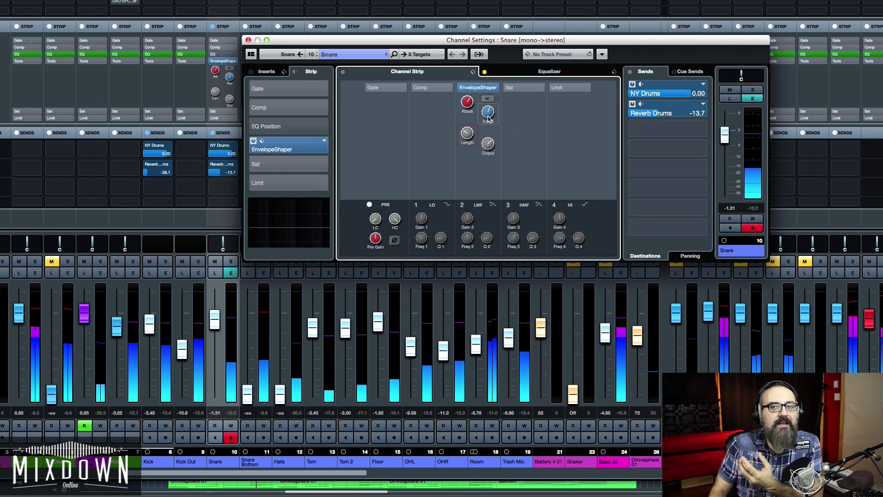
pyautogui.scroll(2, 489, 119)
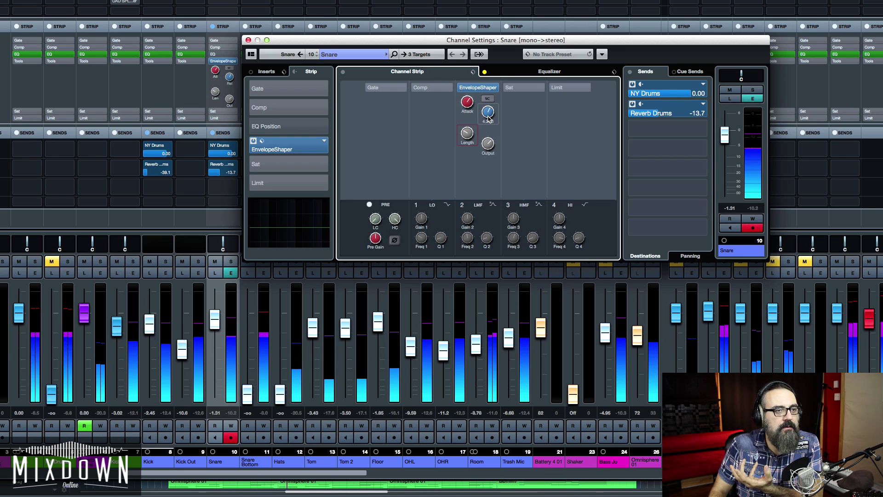
pyautogui.moveTo(487, 146)
pyautogui.scroll(-2, 488, 147)
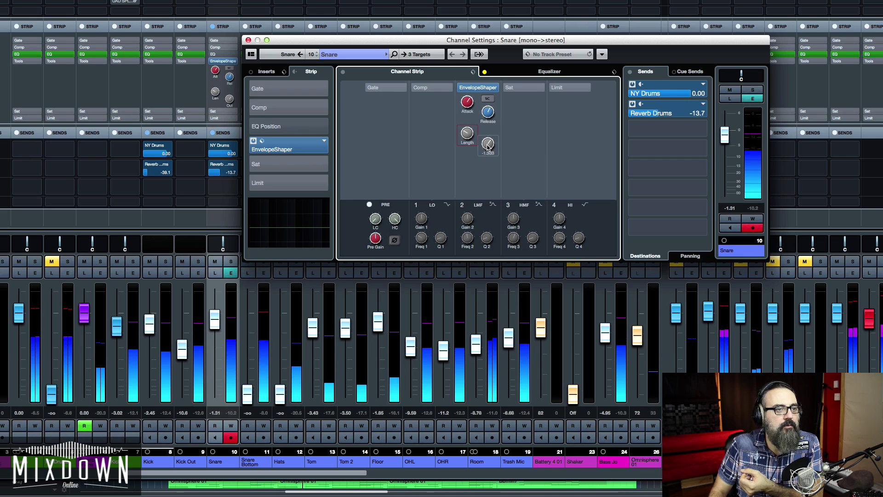
pyautogui.scroll(-3, 487, 147)
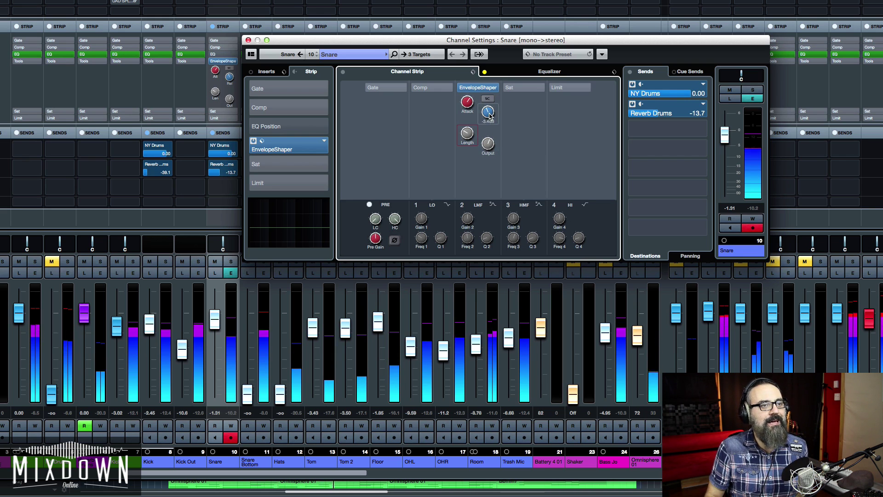
pyautogui.scroll(-2, 490, 116)
pyautogui.scroll(-3, 490, 116)
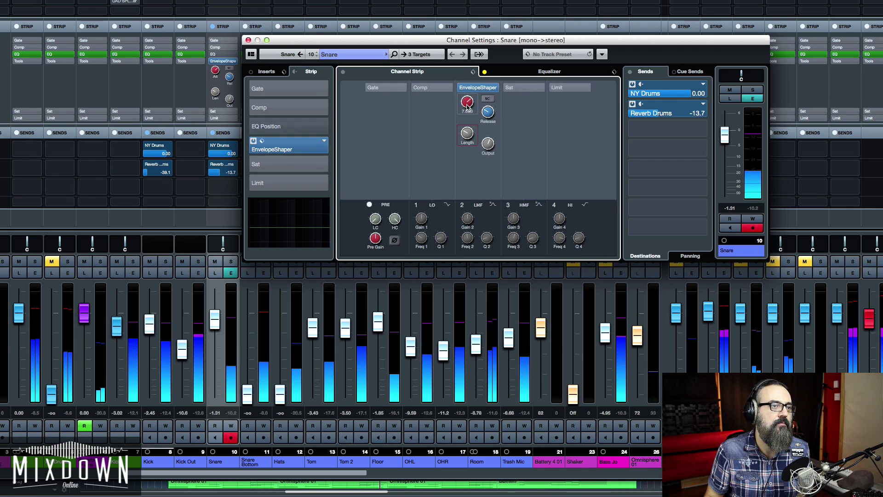
pyautogui.moveTo(464, 137)
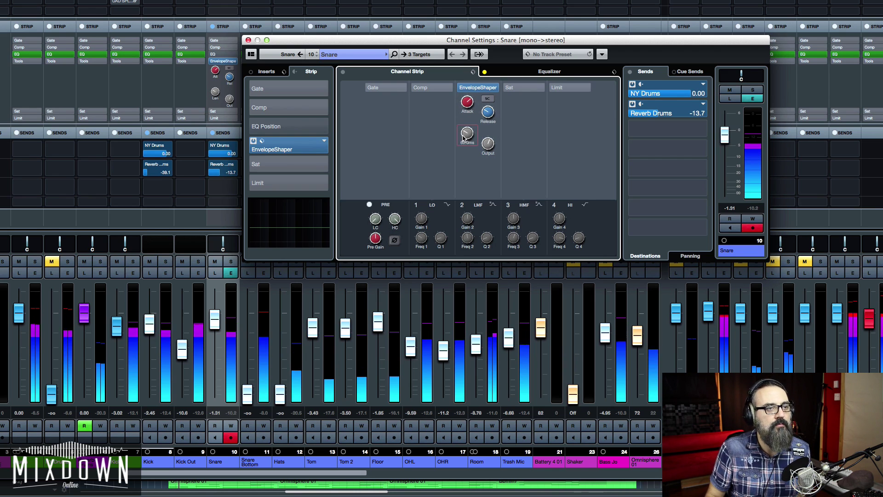
# Toggle the snare's strip envelope shaper off and back on to compare, then stop playback.
pyautogui.click(461, 88)
pyautogui.click(462, 87)
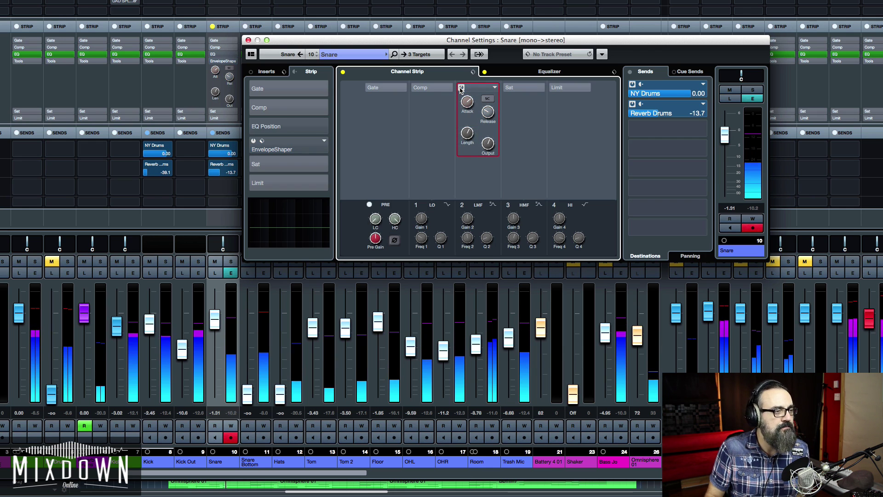
pyautogui.click(462, 88)
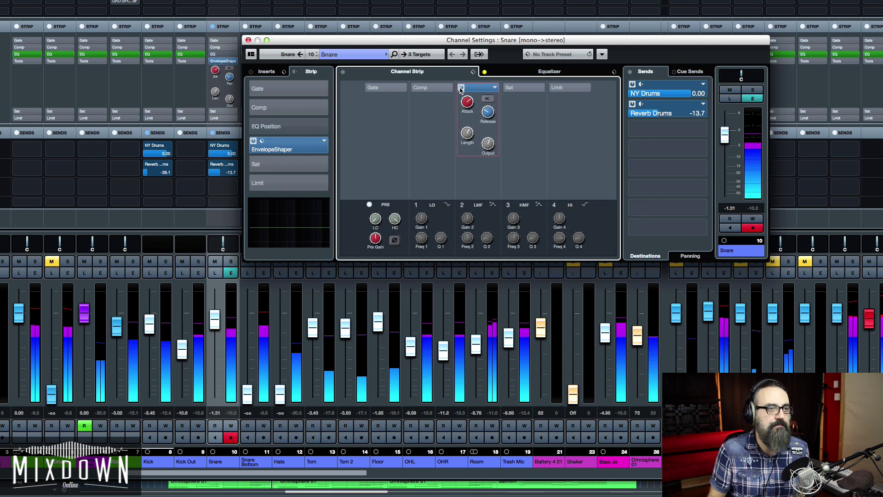
pyautogui.press('space')
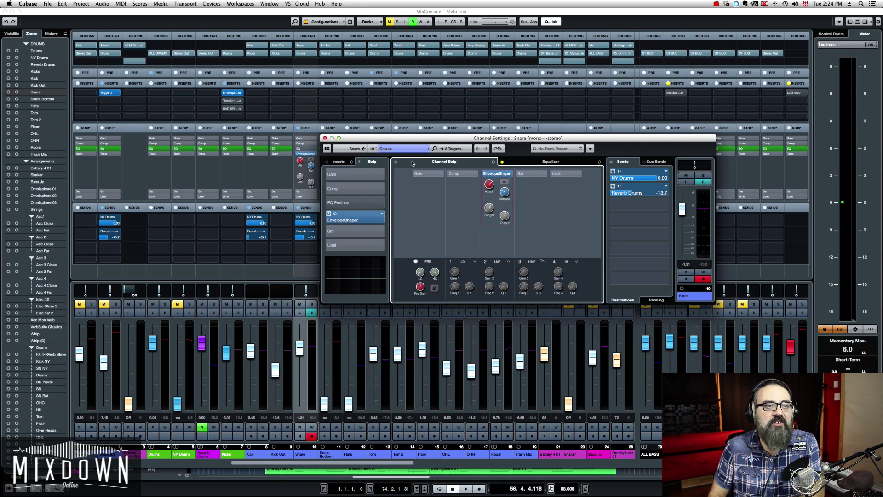
pyautogui.click(325, 138)
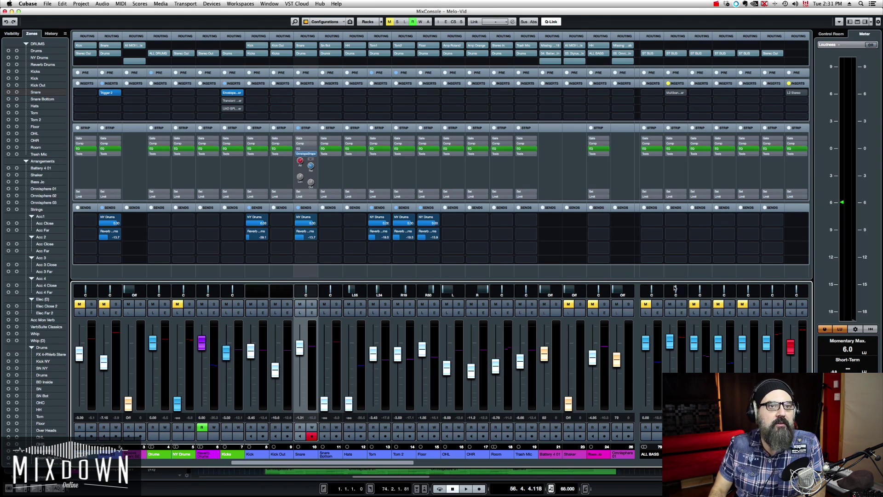
# Open the ALL DRUMS bus's Multiband Envelope Shaper editor and move it left over the mixer.
pyautogui.click(670, 83)
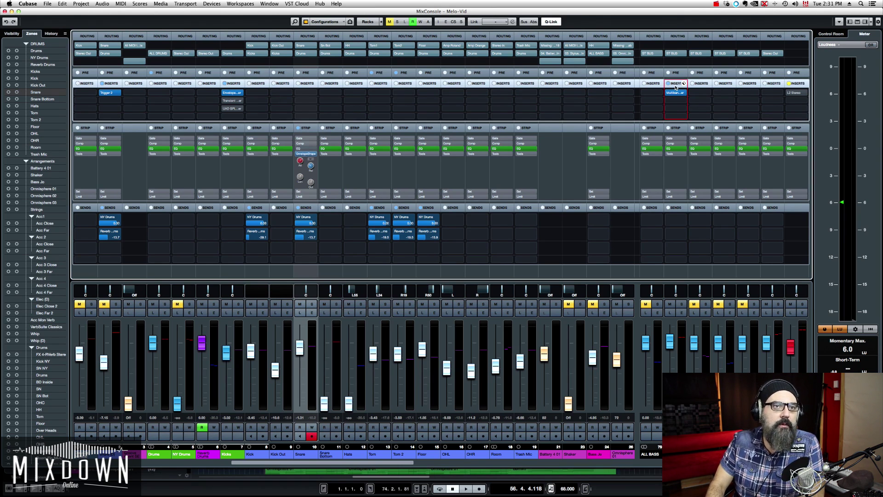
pyautogui.click(676, 93)
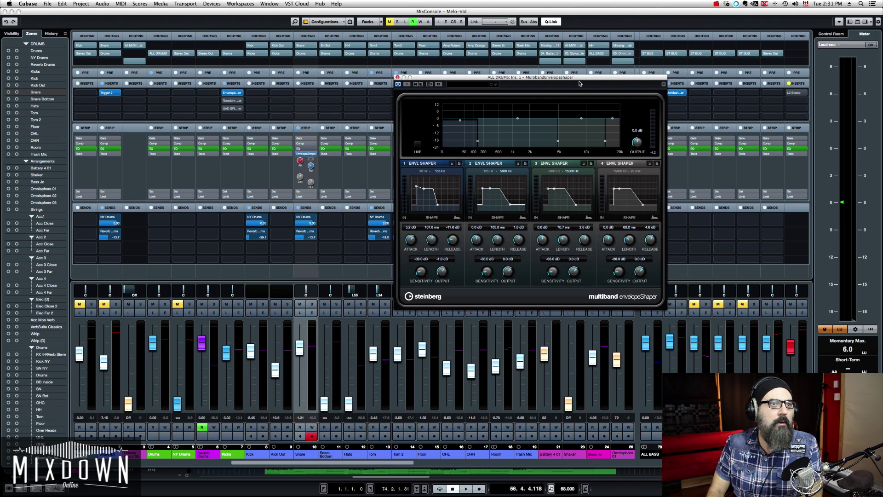
pyautogui.moveTo(578, 79); pyautogui.dragTo(541, 76)
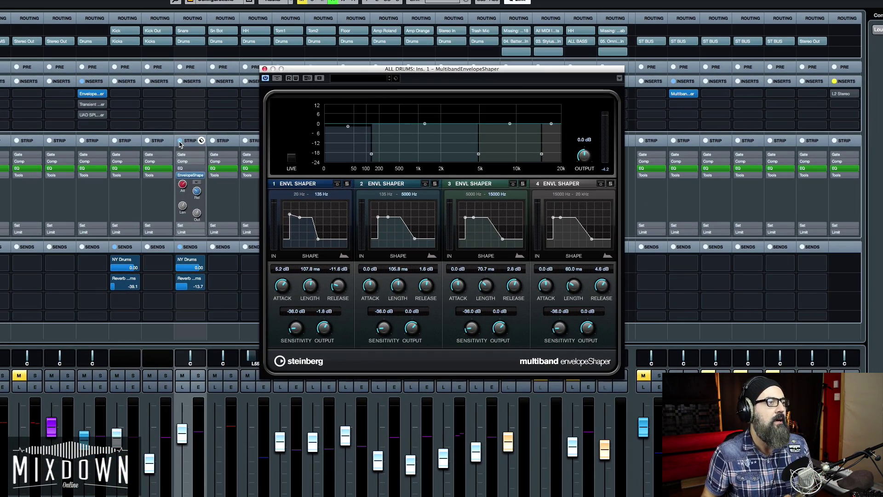
# Bypass the Snare strip shaper and the other drum channel's inserts, and reset band 1 attack to 0.0 dB.
pyautogui.click(180, 141)
pyautogui.click(82, 81)
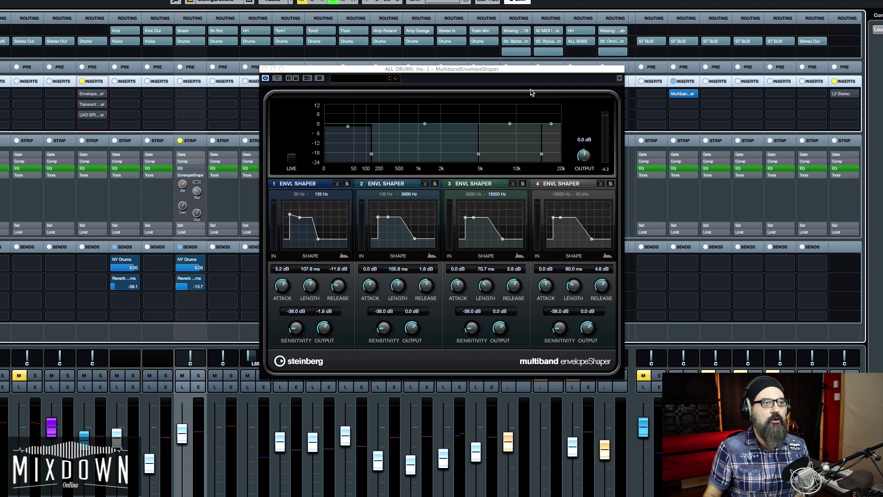
pyautogui.keyDown('super'); pyautogui.click(283, 289); pyautogui.keyUp('super')
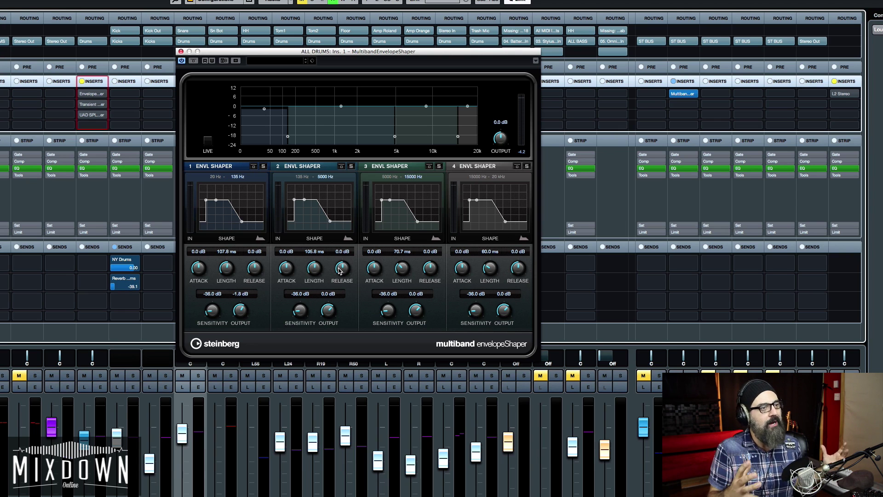
# During playback, raise the multiband shaper's band 1 attack to 7.2 dB and compare against bypass.
pyautogui.press('space')
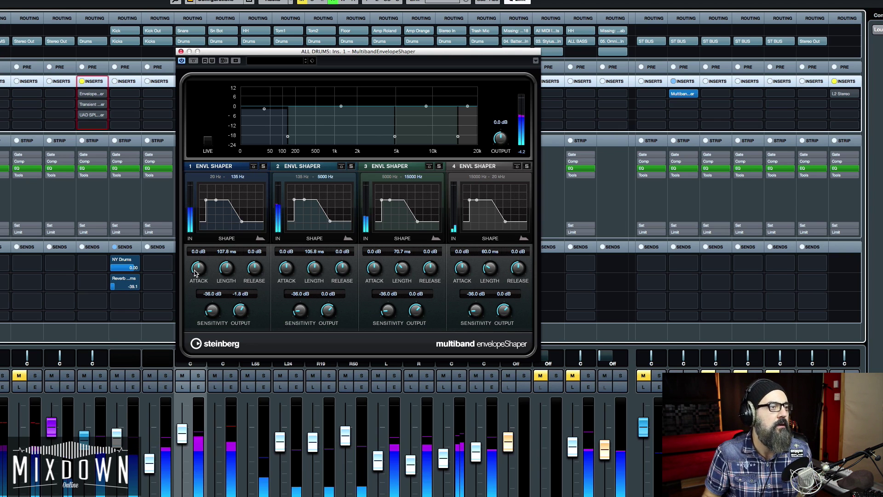
pyautogui.moveTo(199, 272); pyautogui.dragTo(250, 276)
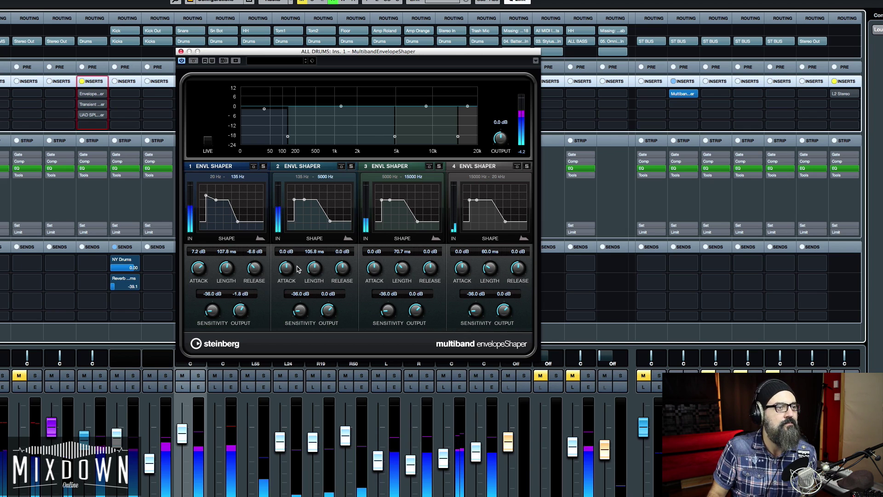
pyautogui.moveTo(232, 54); pyautogui.dragTo(226, 54)
pyautogui.click(188, 61)
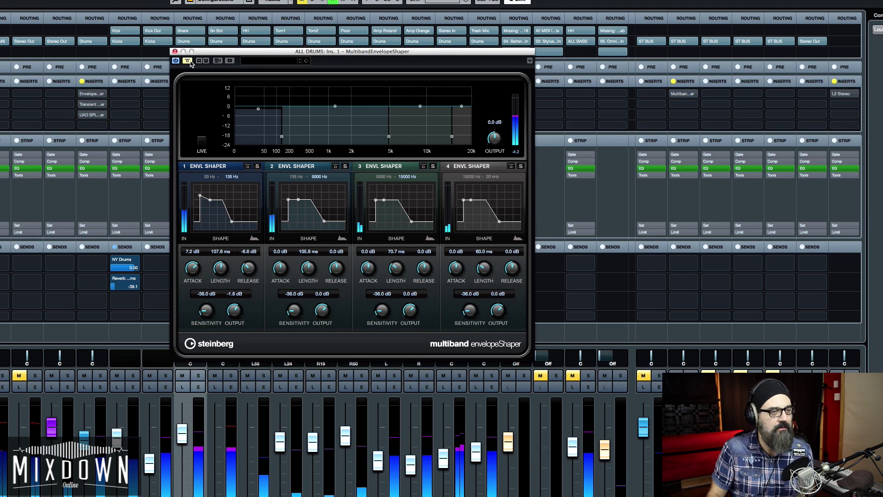
pyautogui.click(188, 61)
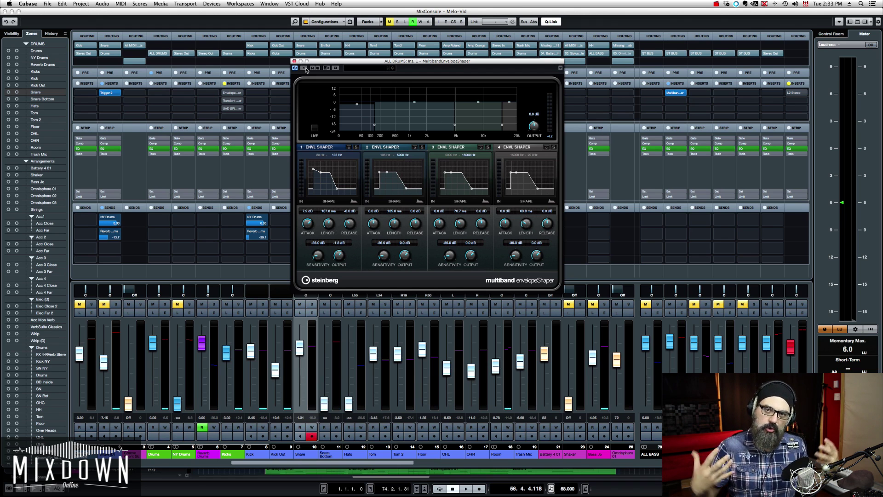
# A/B the multiband shaper during playback and fine-tune band 1 release to -6.2 dB.
pyautogui.press('space')
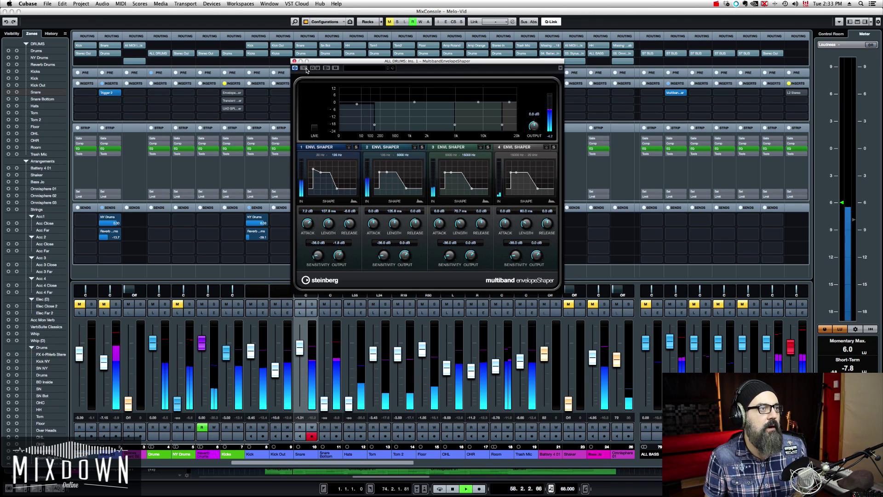
pyautogui.click(304, 69)
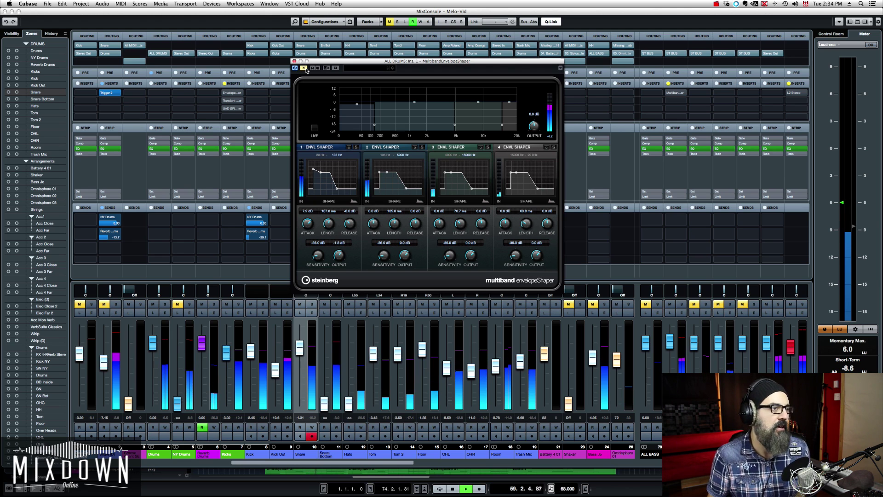
pyautogui.click(304, 68)
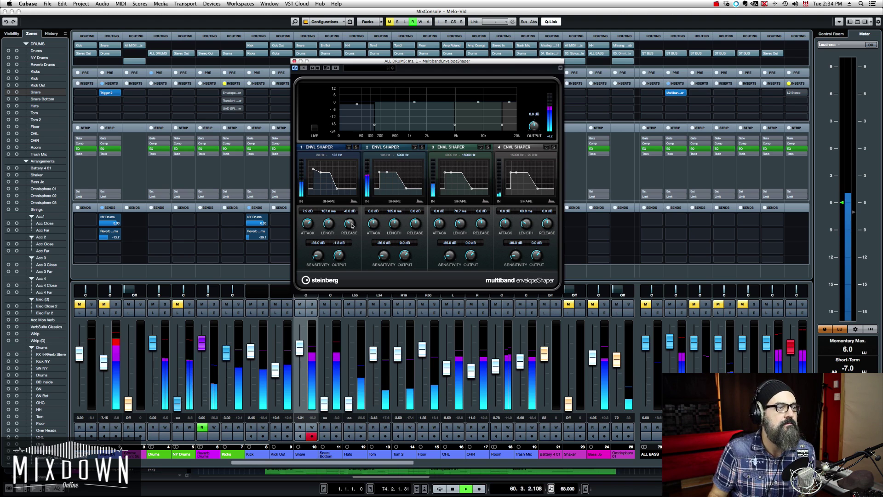
pyautogui.moveTo(358, 225); pyautogui.dragTo(353, 198)
pyautogui.moveTo(351, 233); pyautogui.dragTo(356, 243)
pyautogui.press('space')
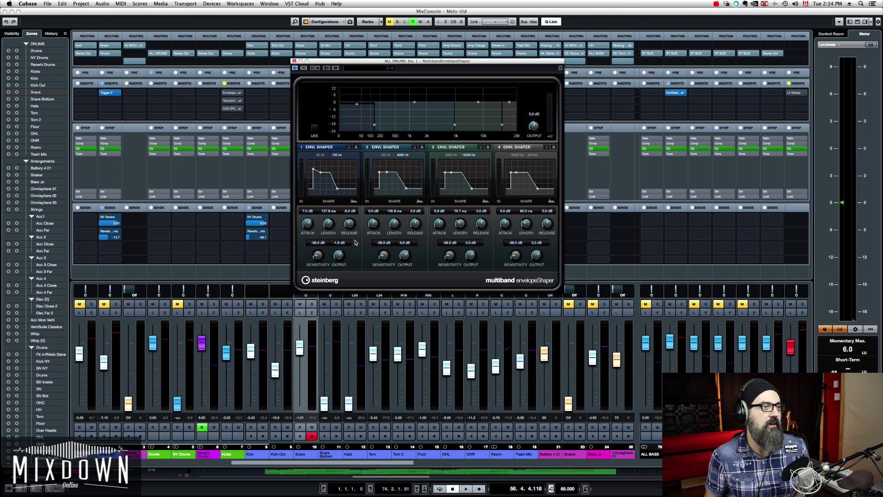
pyautogui.press('space')
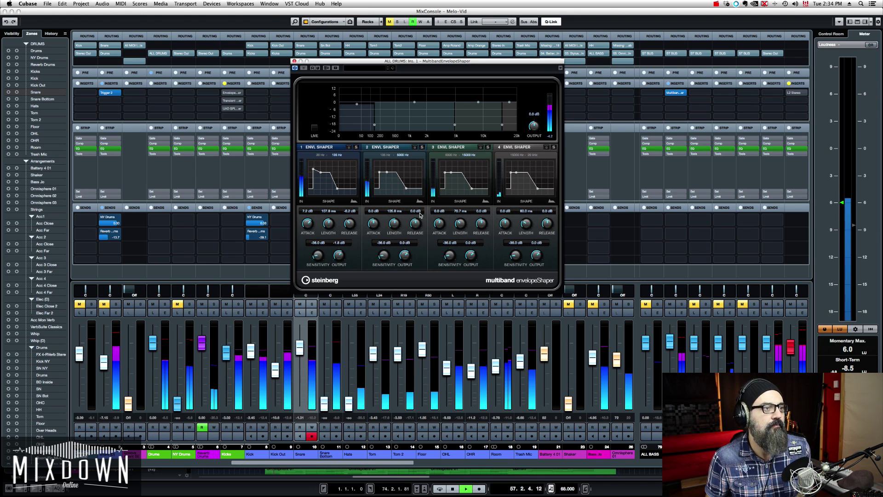
# Raise band 2 attack to 1.6 dB and lower the band 2/3 crossover to about 3890 Hz.
pyautogui.moveTo(374, 223); pyautogui.dragTo(377, 224)
pyautogui.moveTo(454, 129)
pyautogui.moveTo(455, 128); pyautogui.dragTo(447, 129)
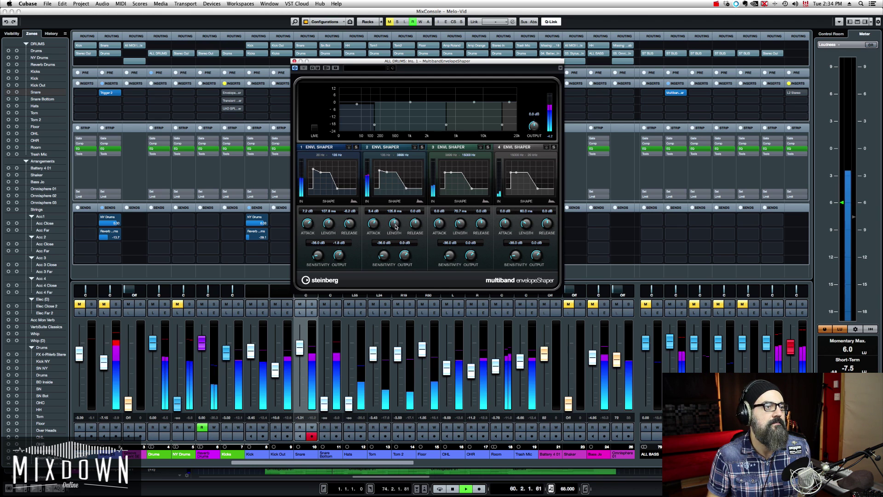
pyautogui.scroll(5, 395, 224)
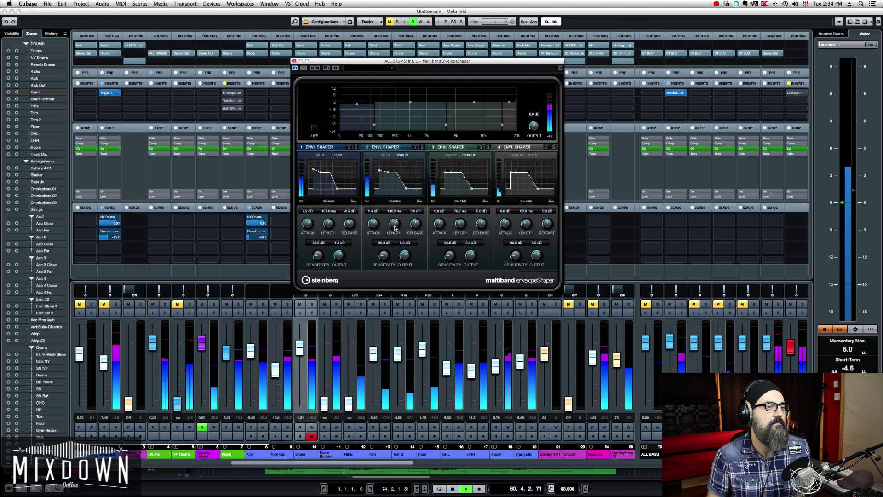
pyautogui.scroll(3, 395, 225)
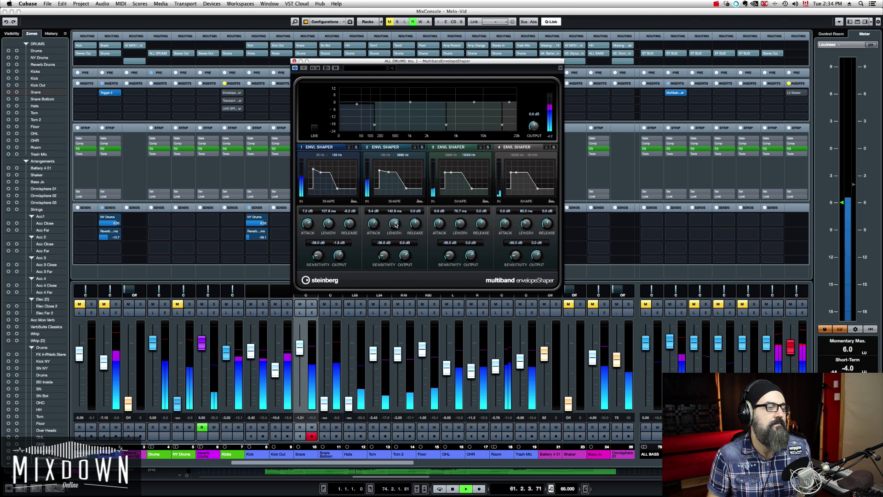
pyautogui.scroll(-2, 395, 225)
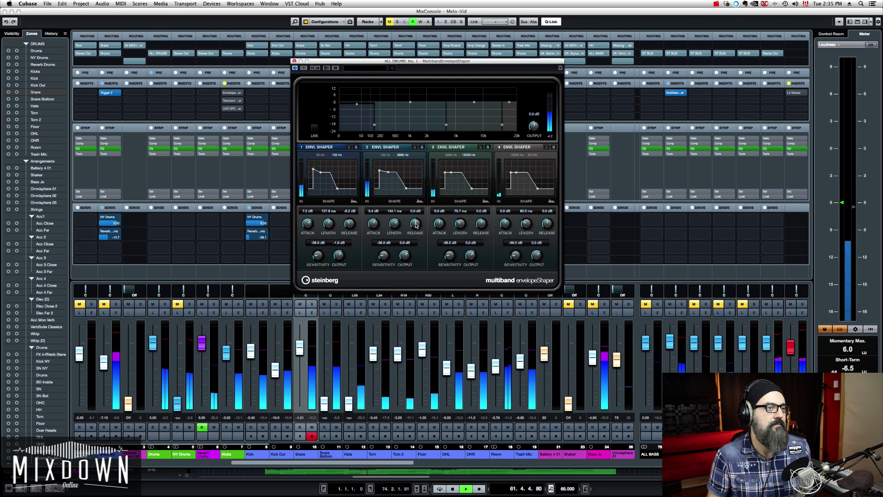
# A/B the shaper against Bypass twice, then trim the band 2 attack back down.
pyautogui.click(304, 68)
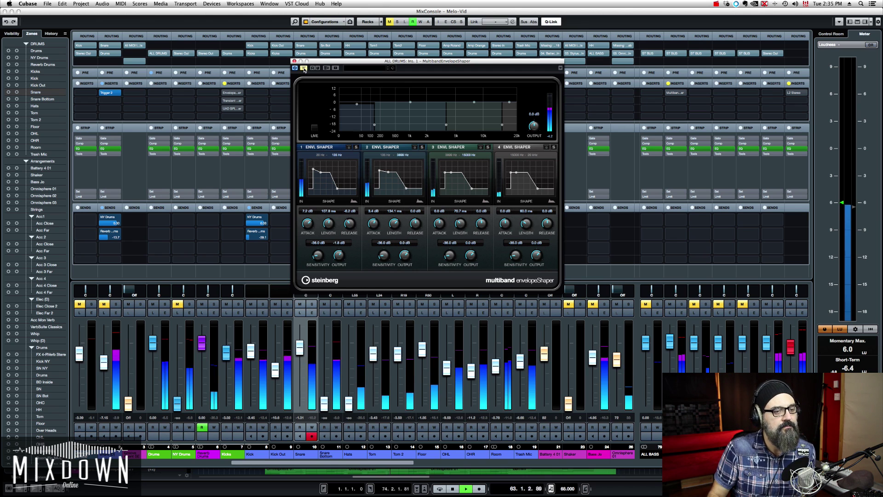
pyautogui.click(304, 68)
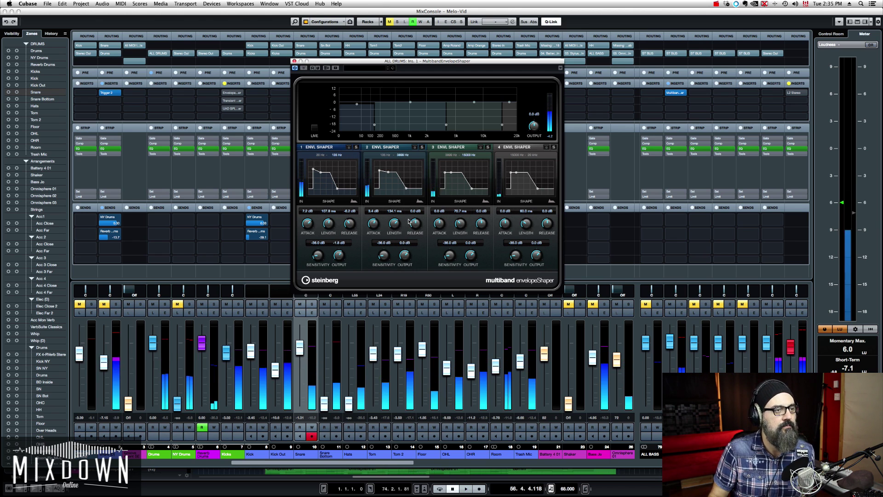
pyautogui.click(304, 68)
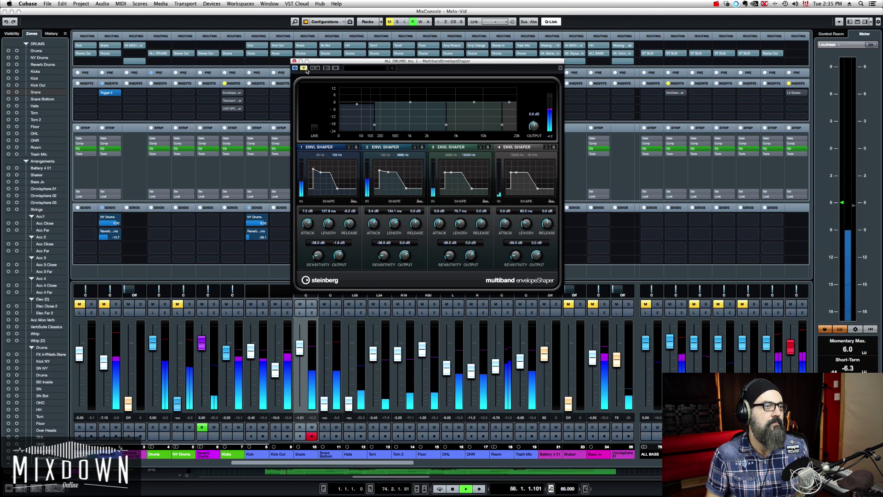
pyautogui.click(306, 70)
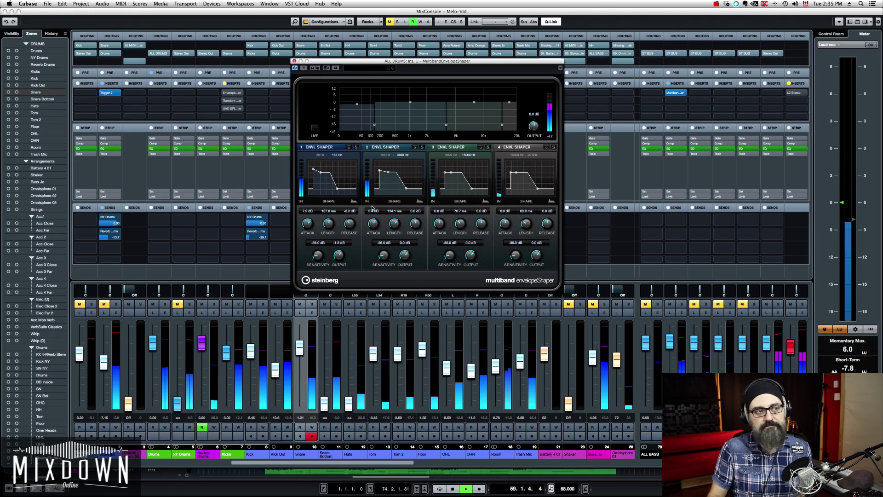
pyautogui.moveTo(378, 225); pyautogui.dragTo(377, 221)
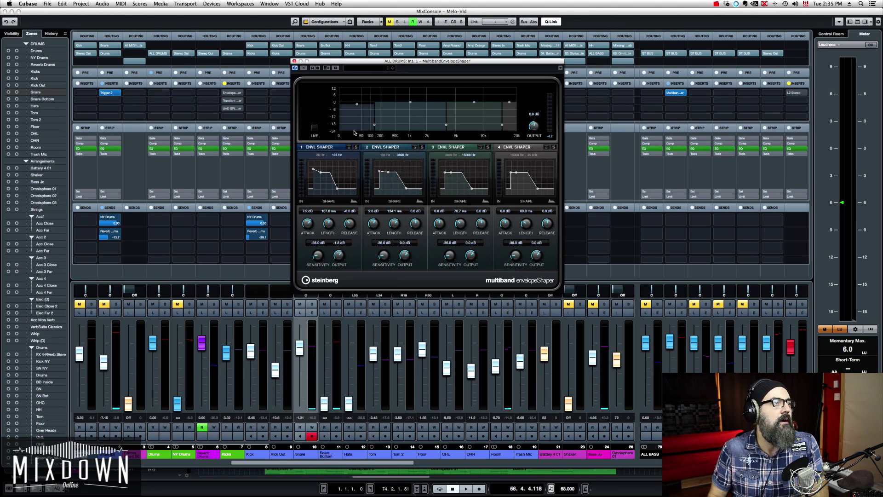
# Close the bus shaper, return to the Project window and open Audio 01's MultibandEnvelopeShaper insert.
pyautogui.click(295, 61)
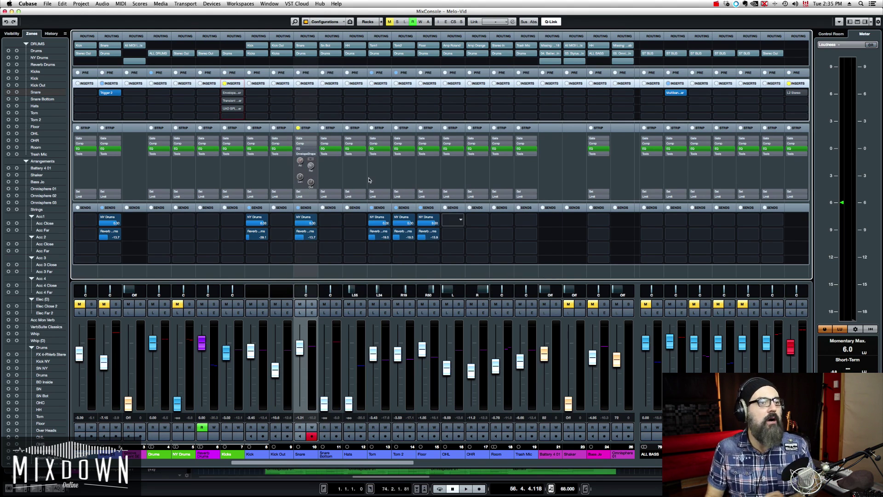
pyautogui.press('F3')
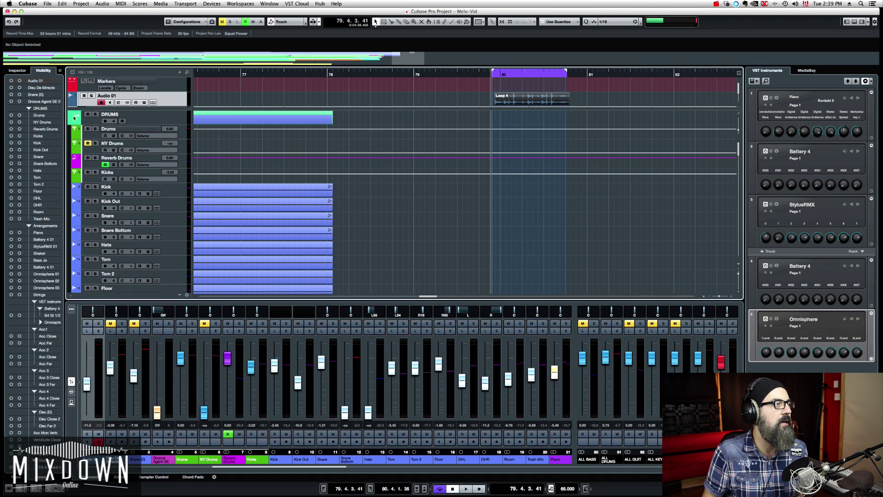
pyautogui.click(119, 102)
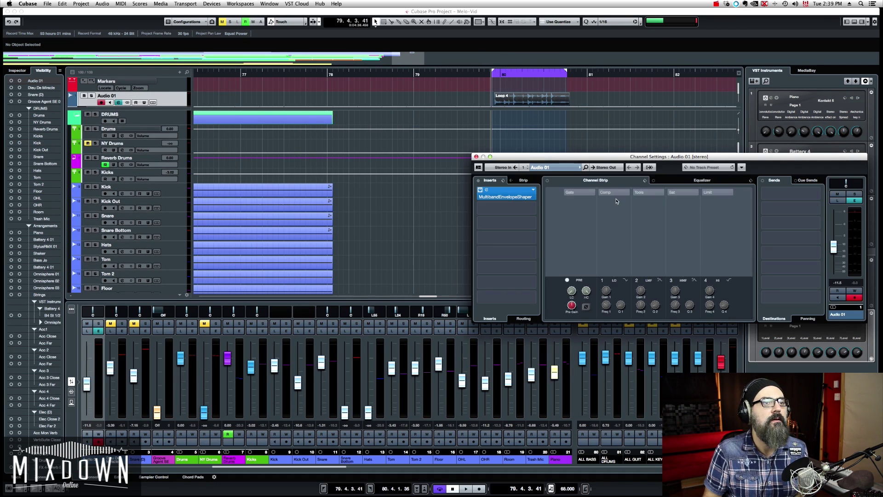
pyautogui.click(486, 191)
# Start the drum loop playing, close Audio 01's channel settings and nudge band 1 attack to 1.4 dB.
pyautogui.press('space')
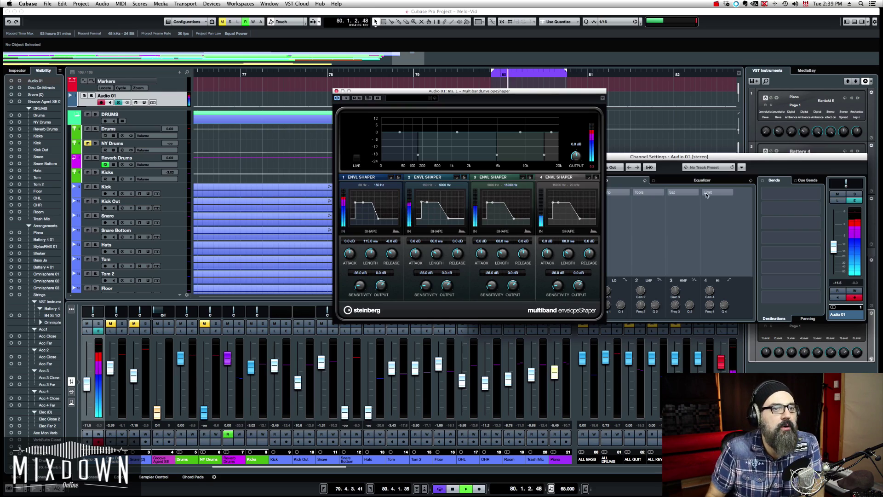
pyautogui.moveTo(644, 157); pyautogui.dragTo(803, 210)
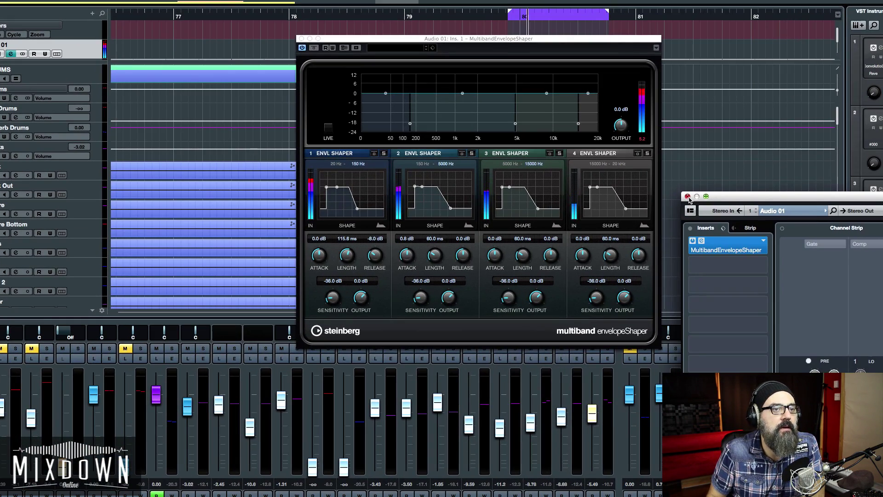
pyautogui.click(688, 197)
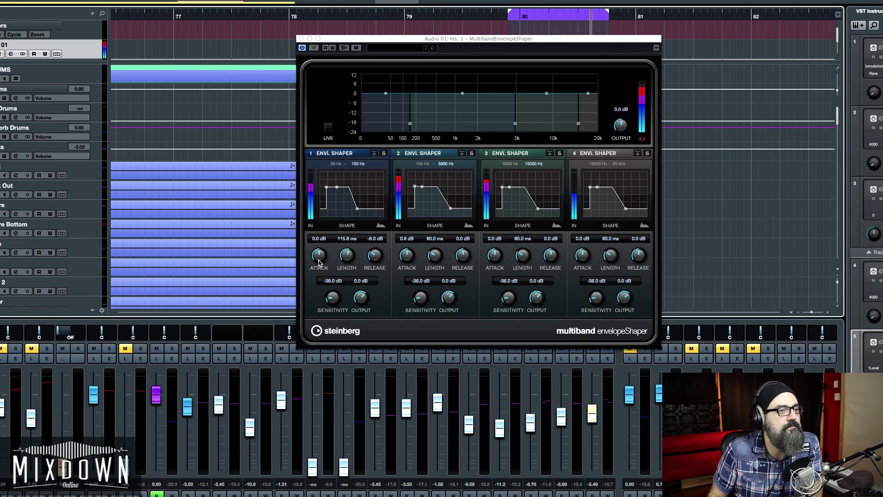
pyautogui.moveTo(320, 261); pyautogui.dragTo(321, 253)
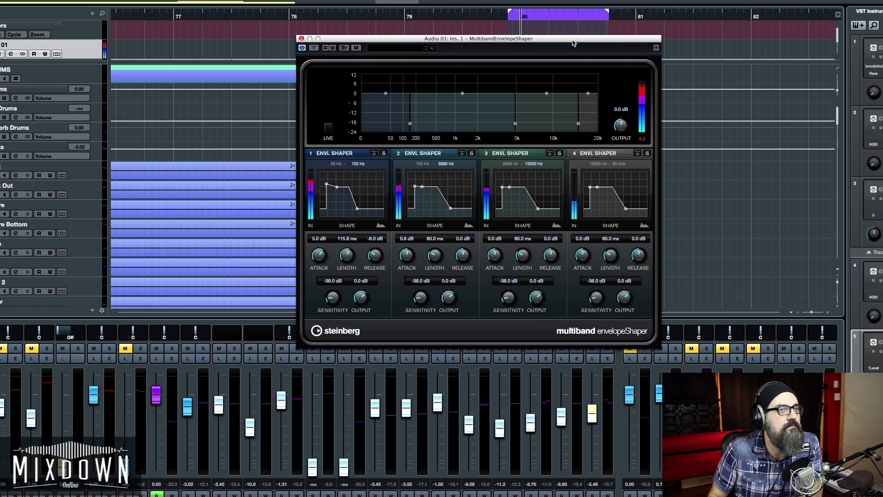
# Select the Loop 4 event and set the loop range to span it.
pyautogui.moveTo(460, 38); pyautogui.dragTo(303, 60)
pyautogui.click(587, 54)
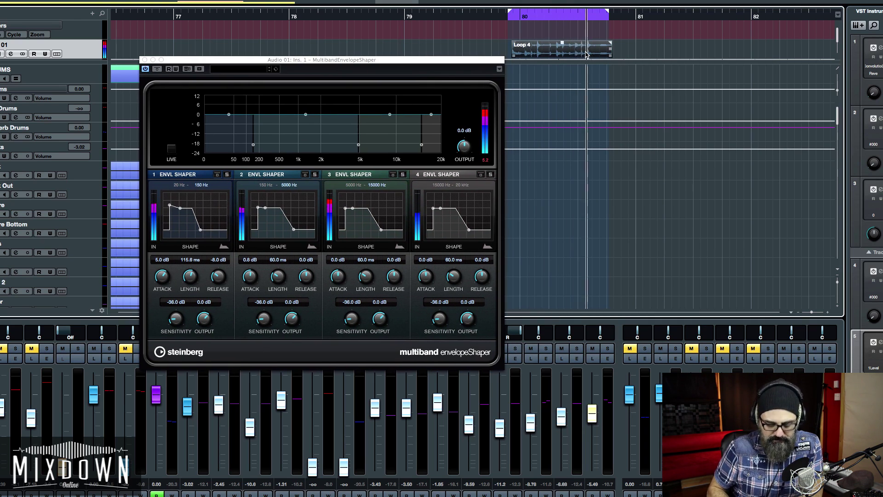
pyautogui.press('p')
pyautogui.moveTo(460, 60); pyautogui.dragTo(583, 26)
# Boost band 1 attack to 5.8 dB and band 2 attack to 9.4 dB, cutting both bands' release.
pyautogui.moveTo(285, 243); pyautogui.dragTo(286, 240)
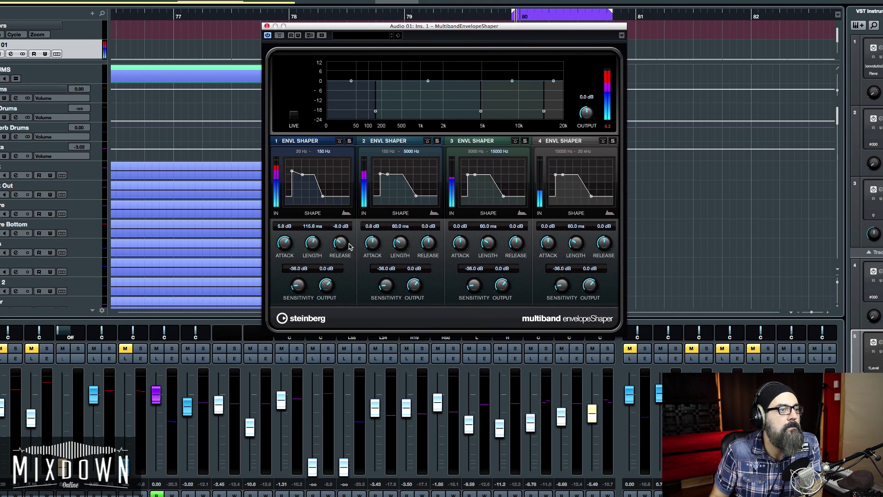
pyautogui.moveTo(341, 243); pyautogui.dragTo(346, 244)
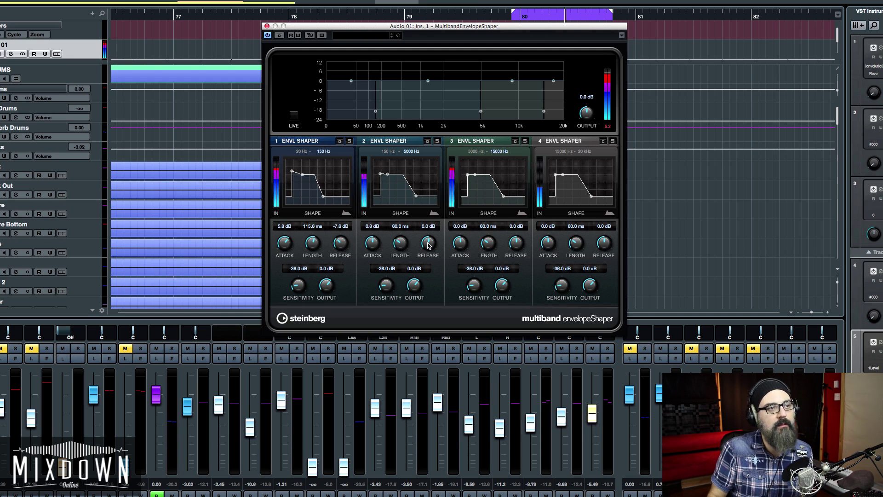
pyautogui.moveTo(430, 248); pyautogui.dragTo(430, 264)
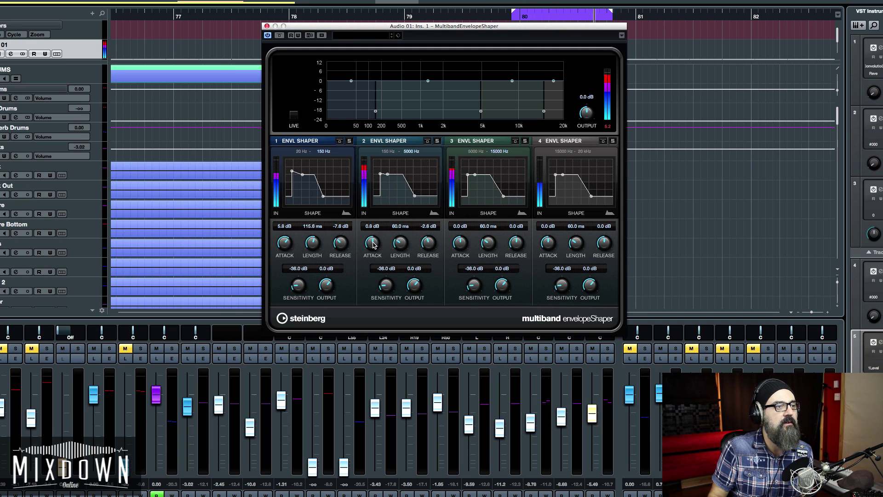
pyautogui.moveTo(373, 247)
pyautogui.mouseDown()
pyautogui.moveTo(378, 234)
pyautogui.moveTo(375, 251)
pyautogui.mouseUp()
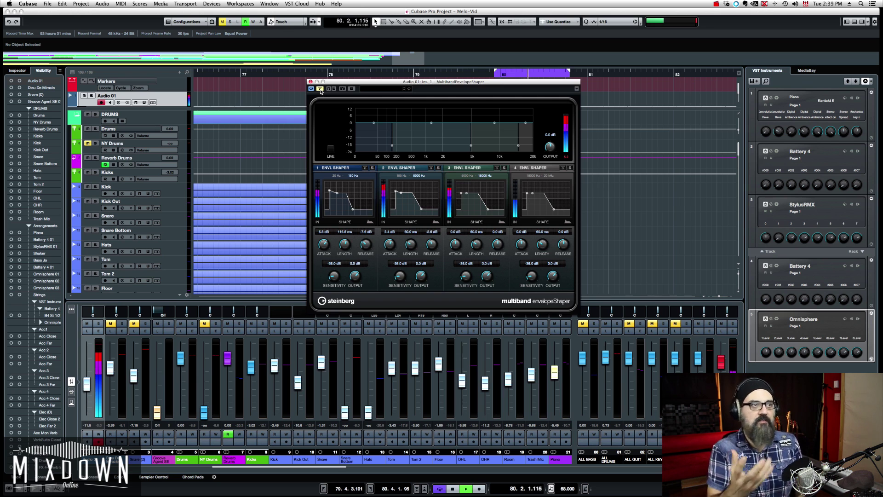
# Re-enable the Audio 01 envelope shaper after the bypass comparison and stop the transport.
pyautogui.click(321, 89)
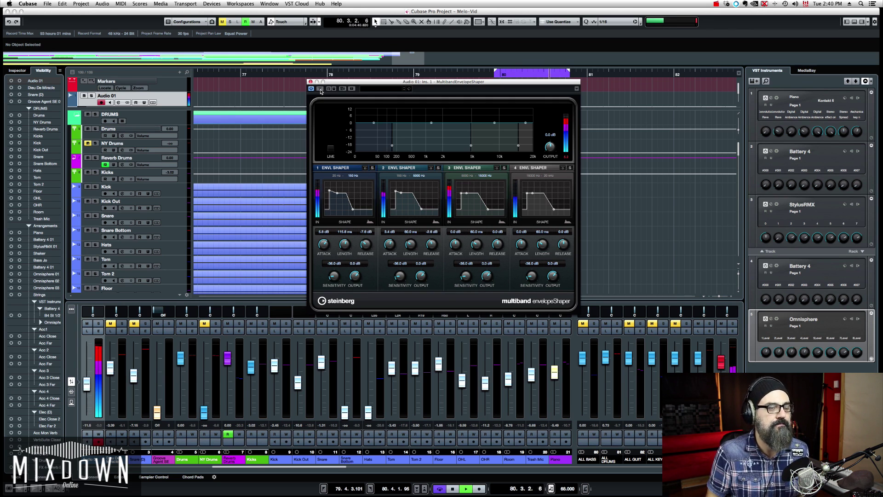
pyautogui.press('space')
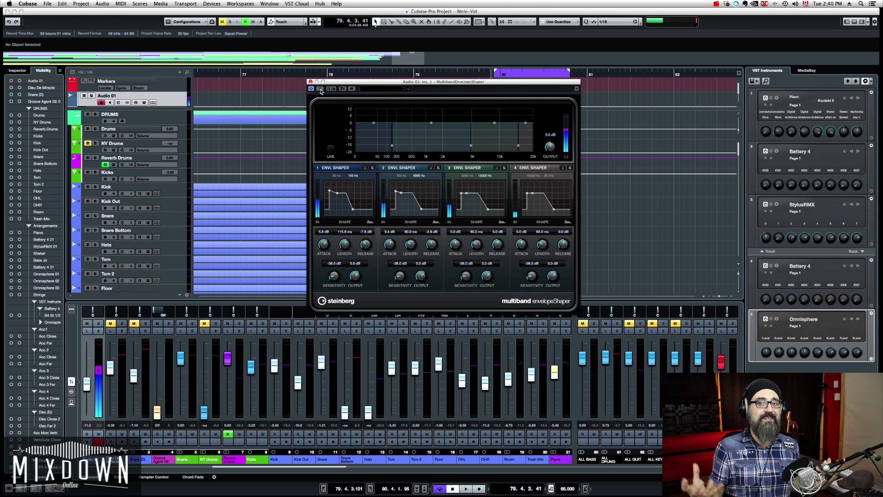